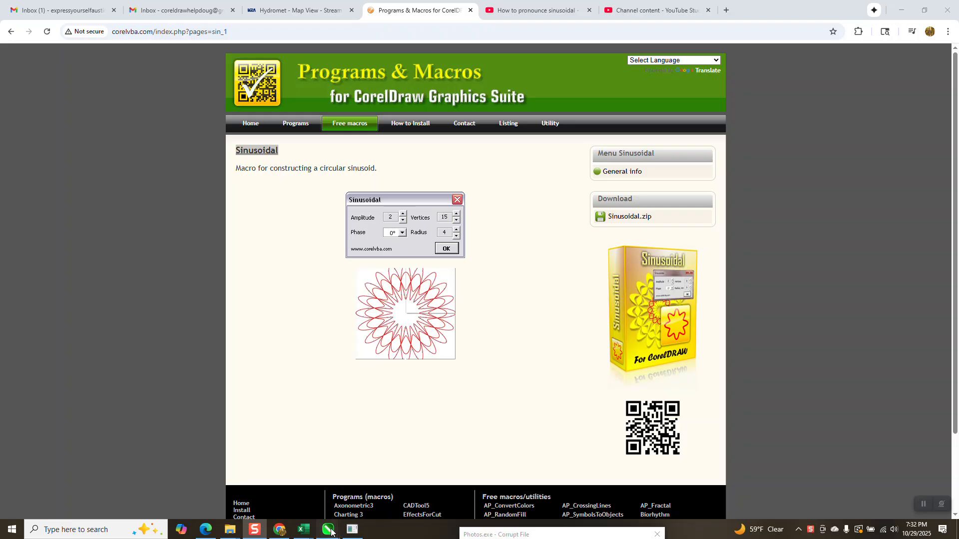
- Switch to CorelDRAW and examine the existing blue, gold and red wavy shapes, keeping the Sinusoidal dialog clear of them
mouse_move(328, 529)
left_click(431, 481)
scroll(453, 297, "down", 1)
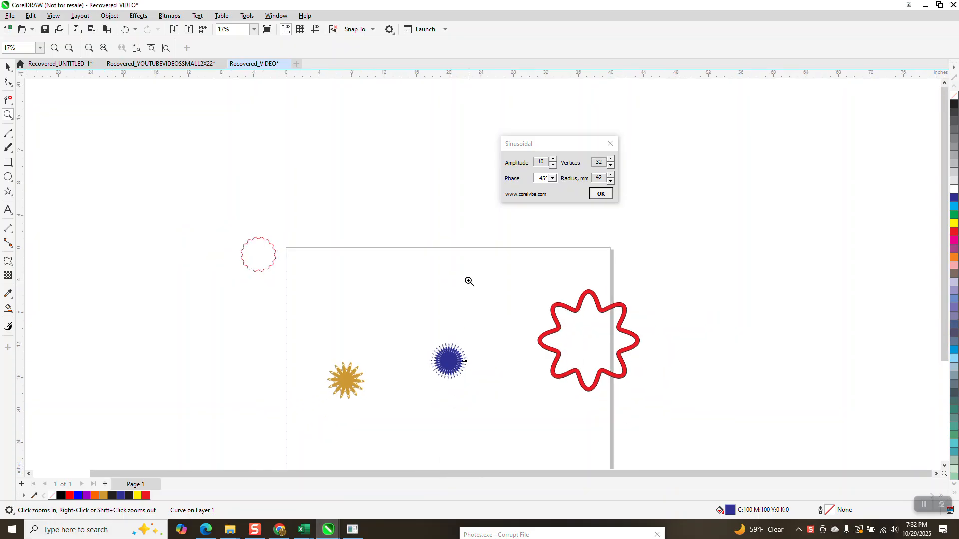
left_click_drag(401, 335, 501, 398)
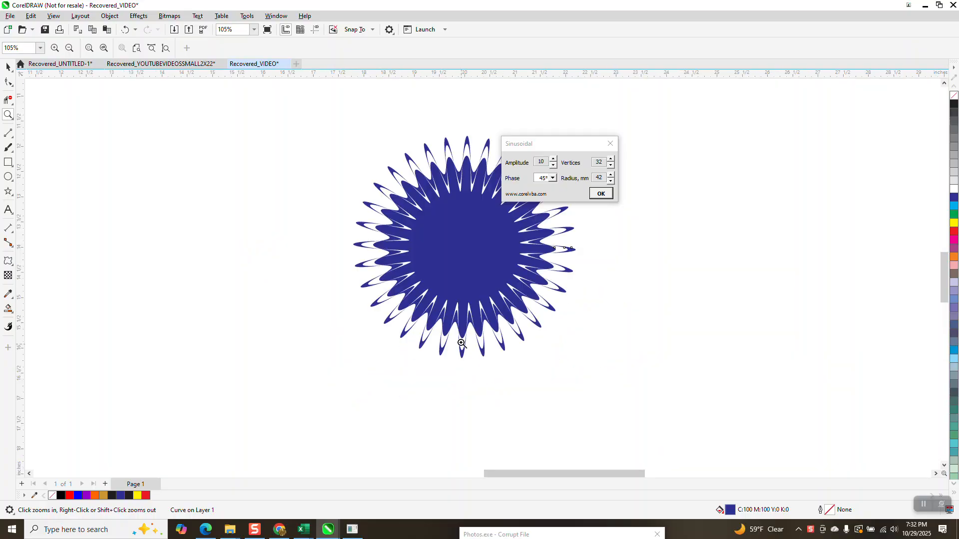
scroll(460, 257, "down", 1)
left_click_drag(565, 146, 637, 150)
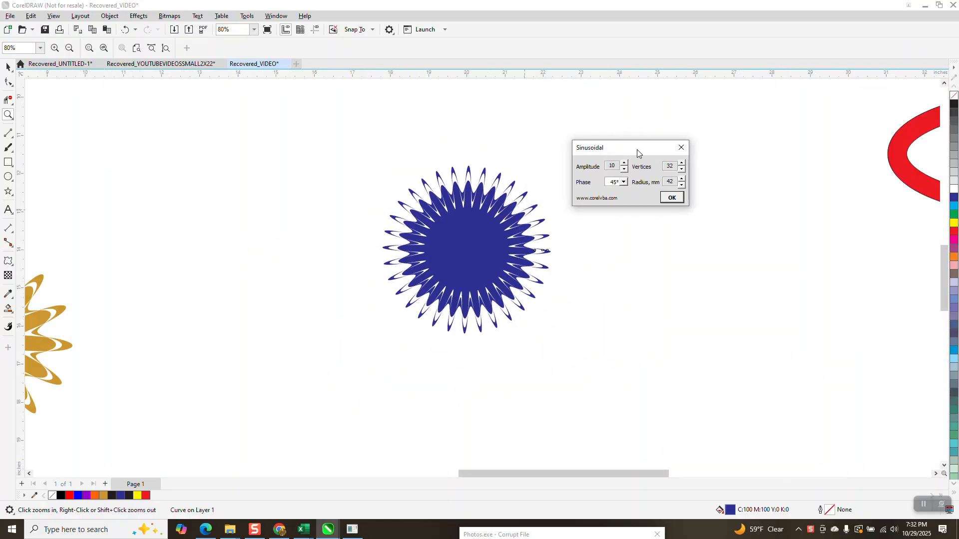
scroll(501, 283, "down", 4)
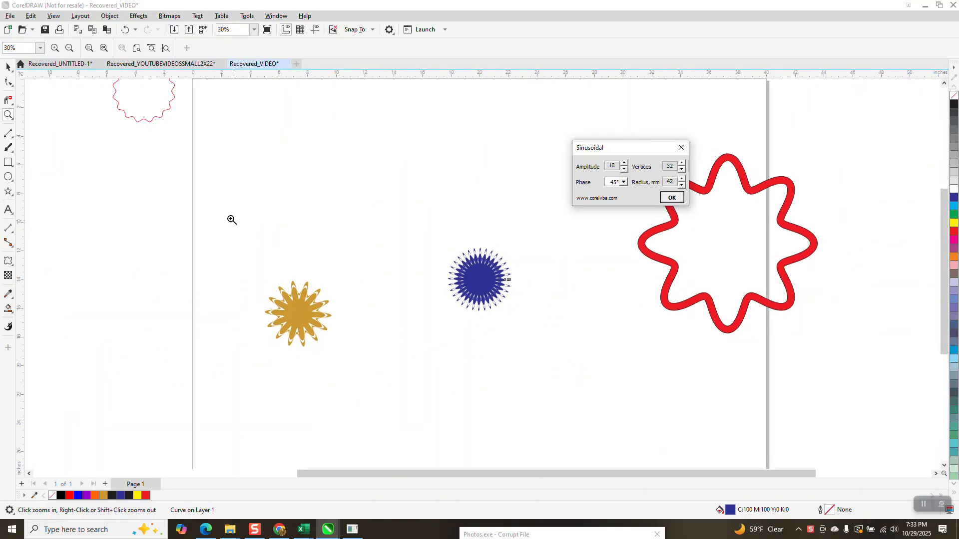
left_click_drag(159, 111, 124, 328)
scroll(310, 267, "down", 4)
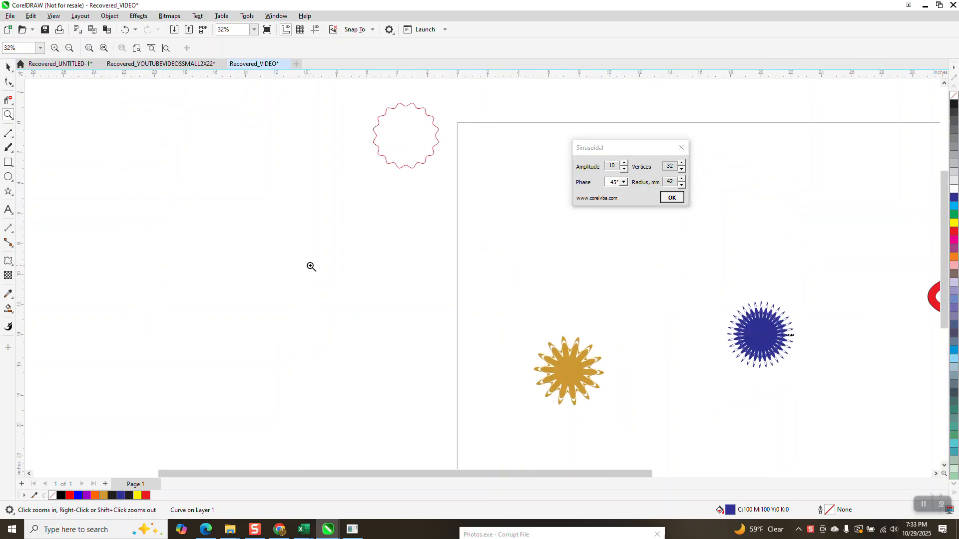
- Move the thin red wavy circle to the pasteboard left of the page, level with the gold shape
key("space")
key("space")
left_click_drag(360, 183, 309, 321)
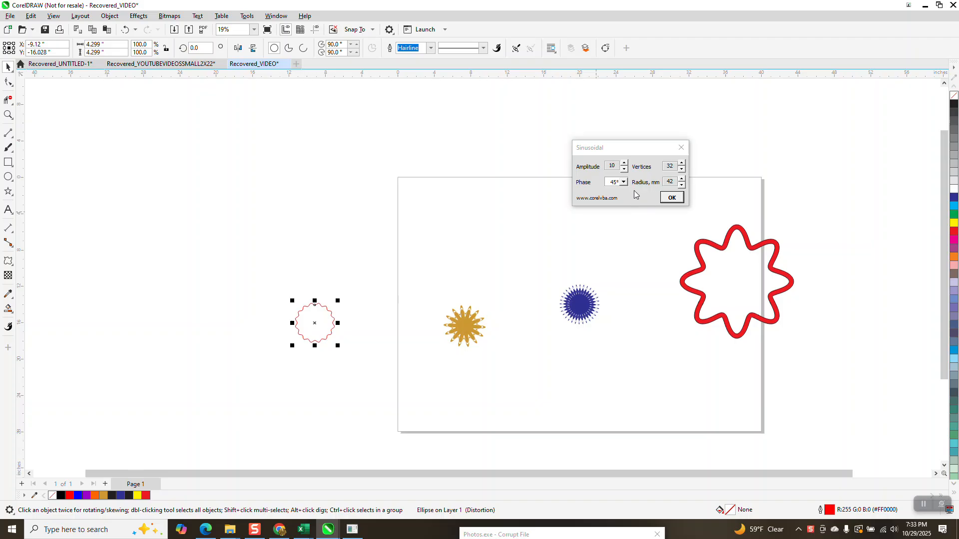
- Generate a sinusoid with amplitude 10, 32 vertices, phase 45° and radius 42 mm, and place it above the gold shape
left_click(674, 199)
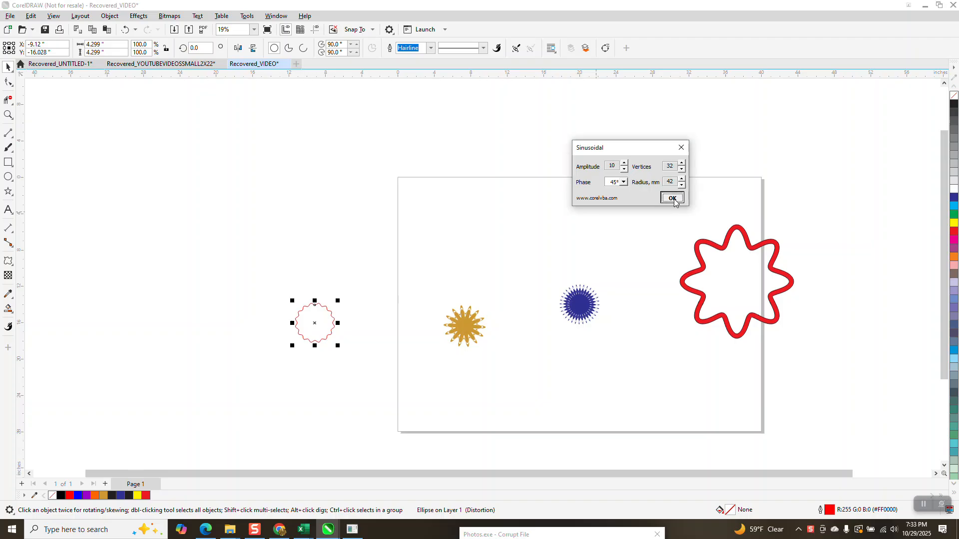
left_click(398, 178)
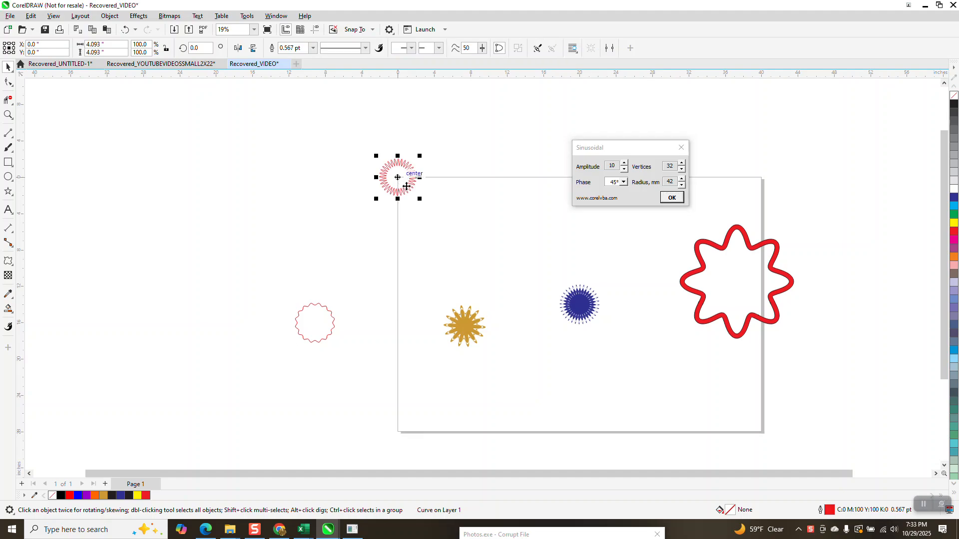
left_click(468, 231)
left_click(468, 231)
- Delete the blue starburst from the middle of the page
left_click_drag(614, 353, 611, 348)
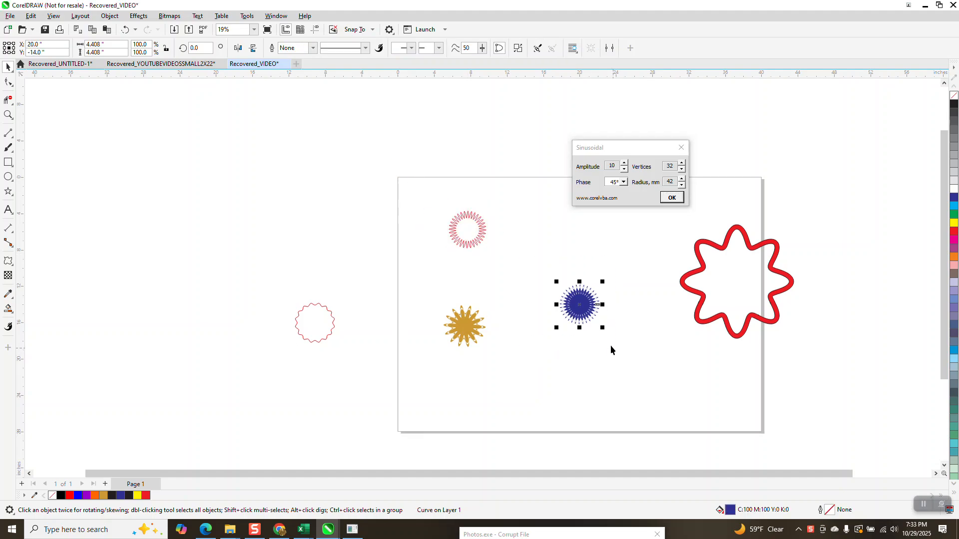
key("Delete")
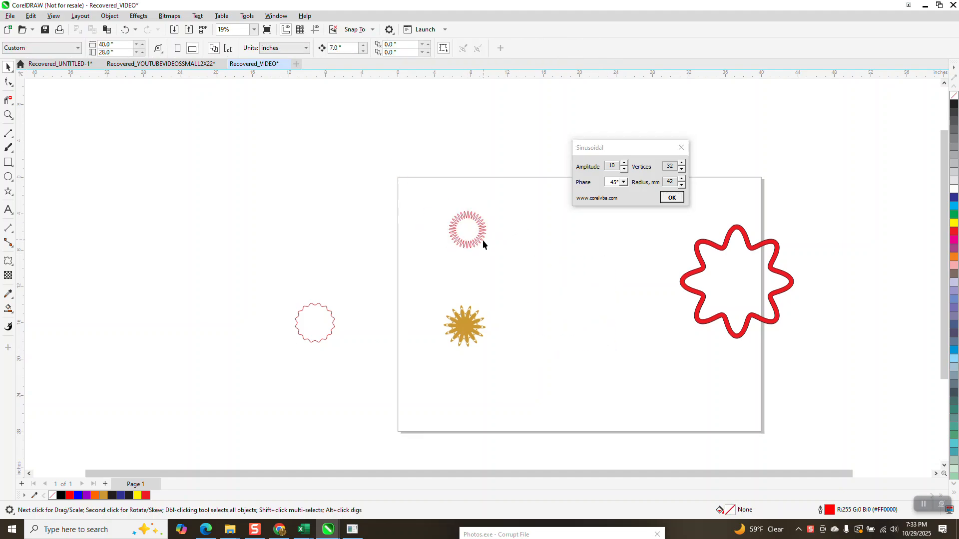
- Generate a 32-vertex sinusoid with amplitude 16 and place it beside the first red sinusoid
left_click(624, 164)
left_click(624, 164)
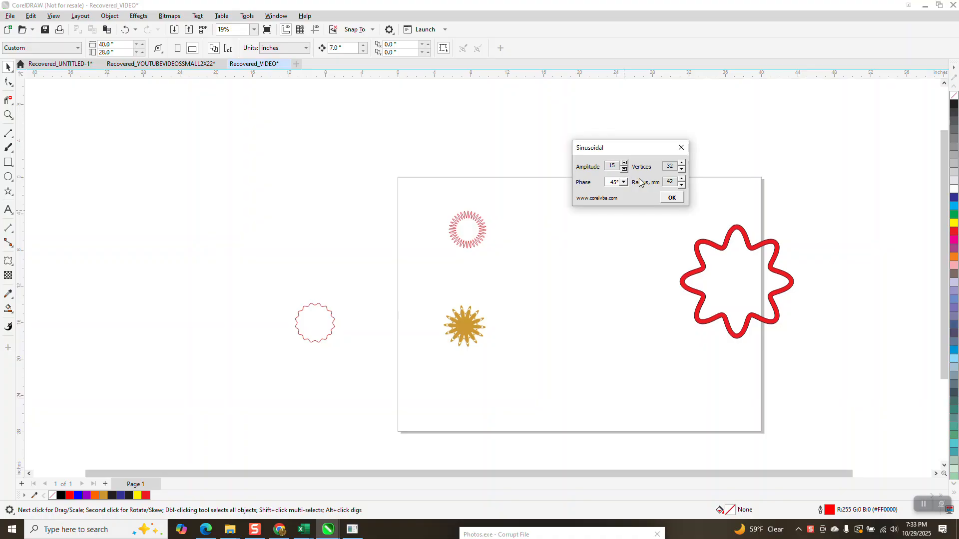
left_click(624, 163)
left_click(672, 200)
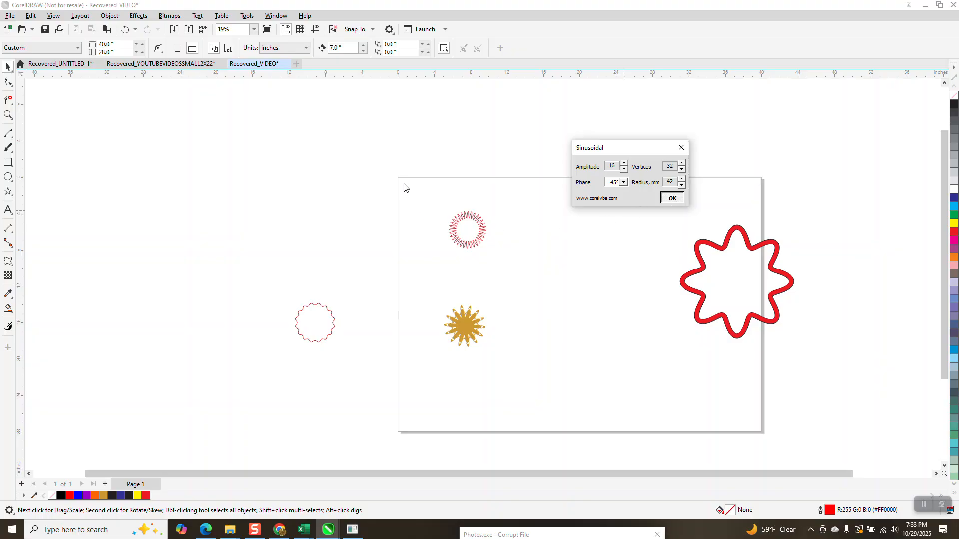
left_click(672, 198)
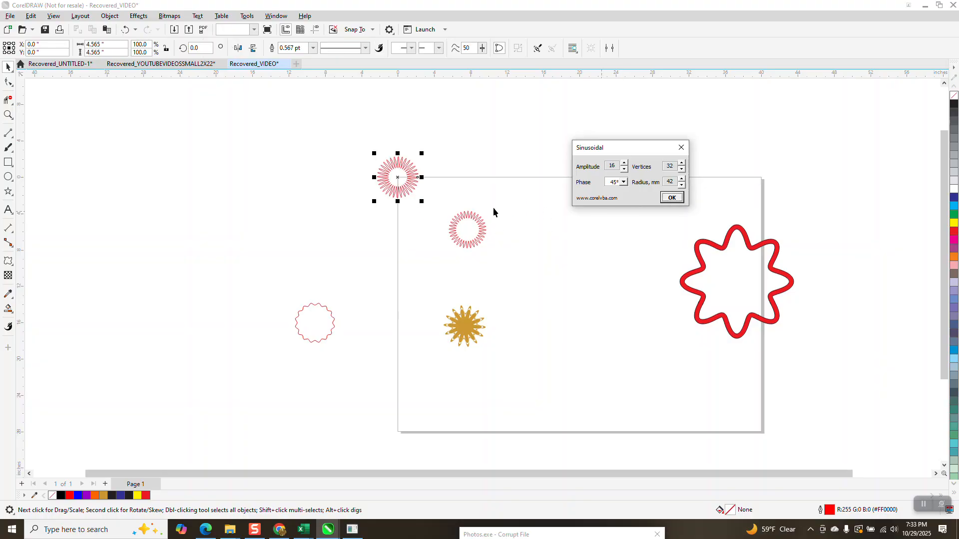
mouse_move(396, 187)
left_mouse_down()
mouse_move(465, 220)
mouse_move(465, 237)
mouse_move(509, 244)
left_mouse_up()
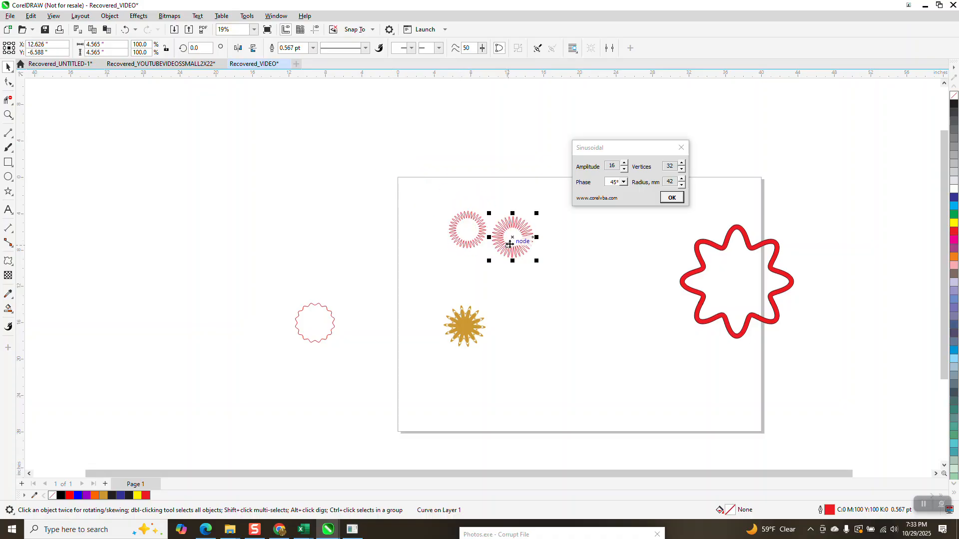
- Generate a sinusoid with 12 vertices and amplitude 16, and move it to the open area left of the large red shape
left_click(682, 170)
left_click(681, 170)
left_click(682, 170)
left_click(681, 170)
left_click(682, 170)
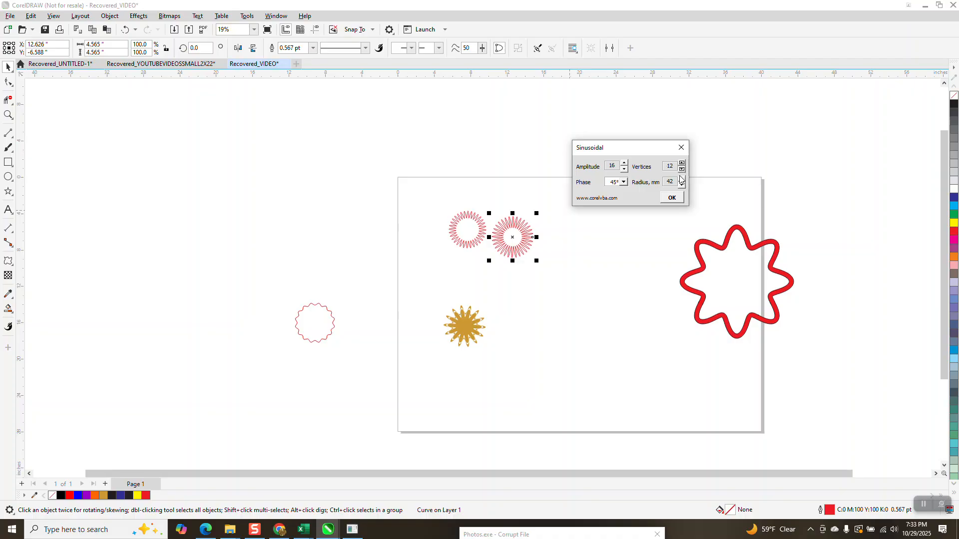
left_click(672, 198)
key("Return")
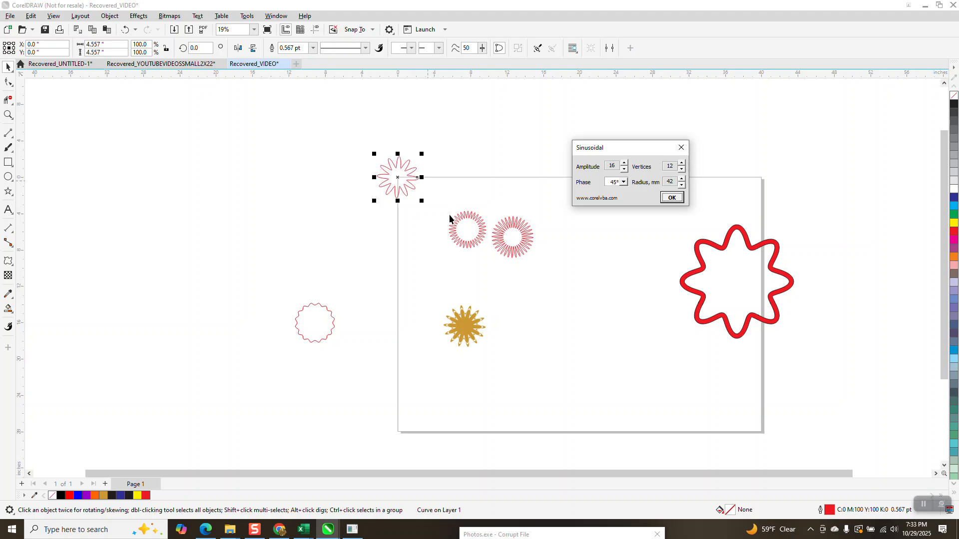
left_click_drag(418, 173, 693, 301)
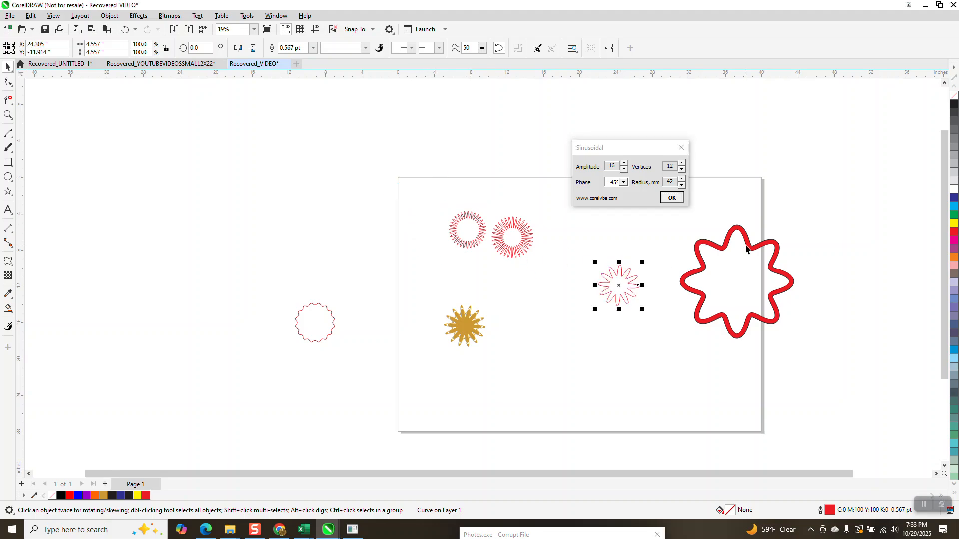
- Generate seven-vertex sinusoids with amplitudes 16 and 8, and move the amplitude 8 one beside the two 32-vertex shapes
double_click(682, 170)
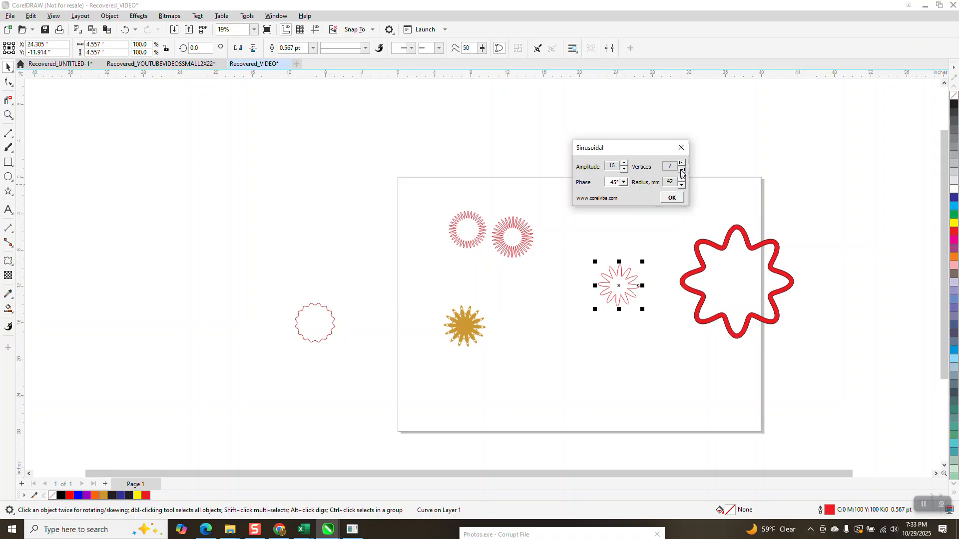
left_click(672, 200)
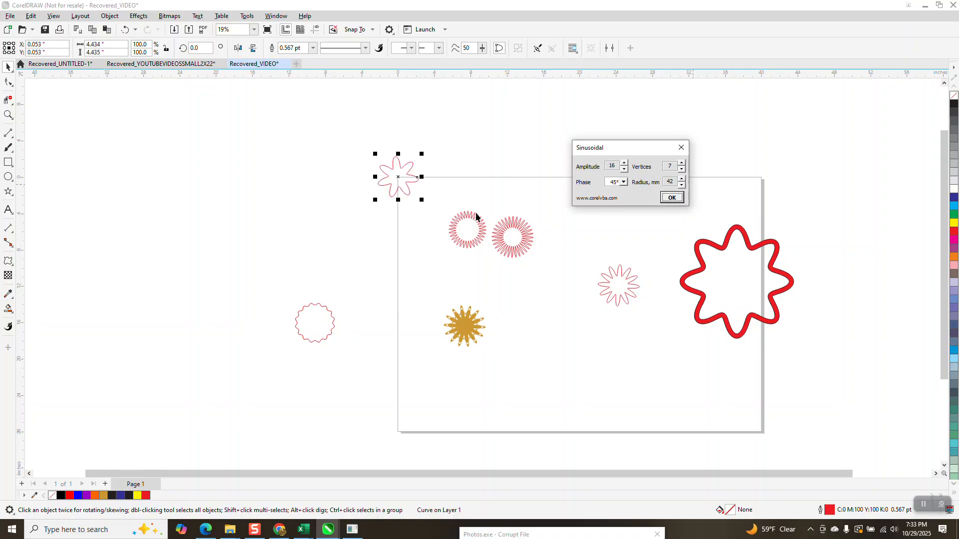
double_click(624, 170)
left_click(670, 199)
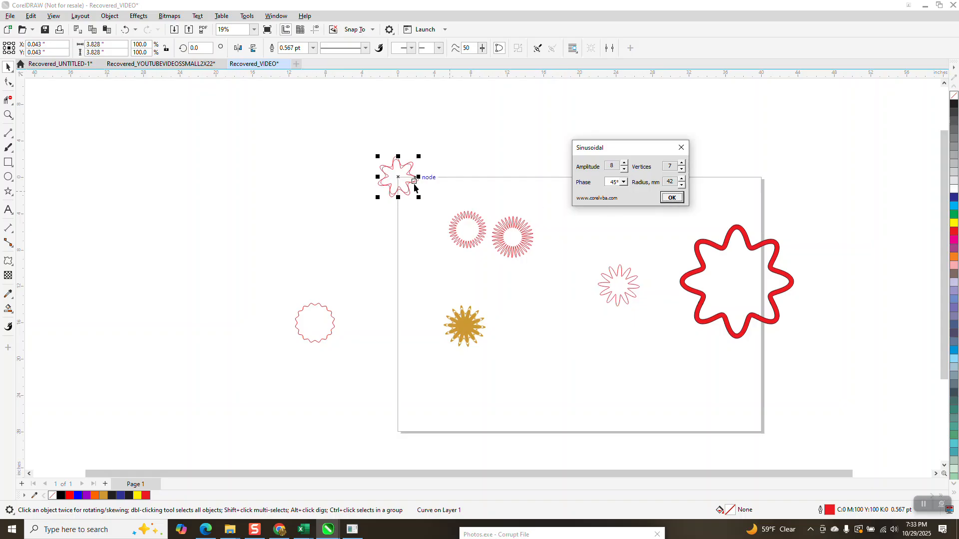
left_click_drag(407, 176, 553, 242)
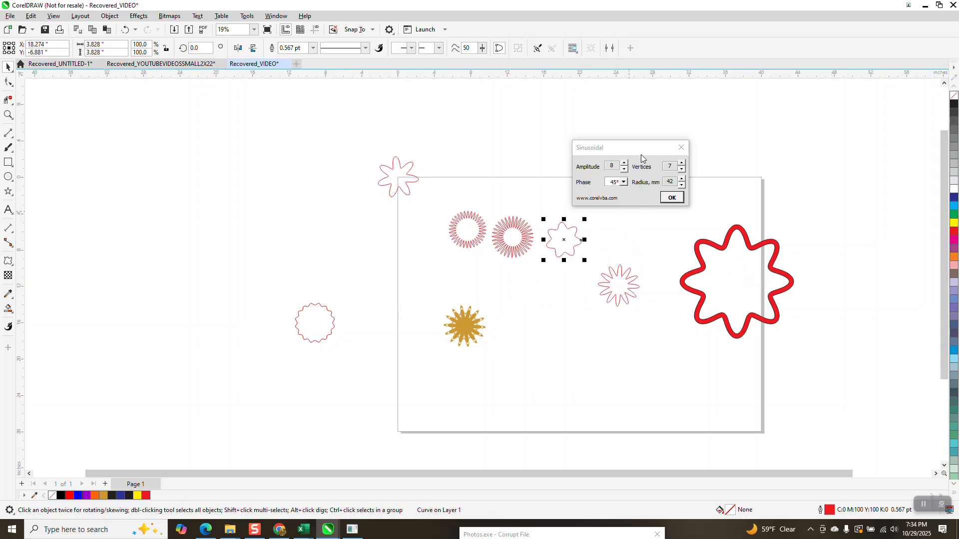
- Move the amplitude 8 sinusoid up to the page's upper edge, and centre the two 32-vertex and the 12-vertex sinusoids on the page
left_click_drag(643, 154, 729, 153)
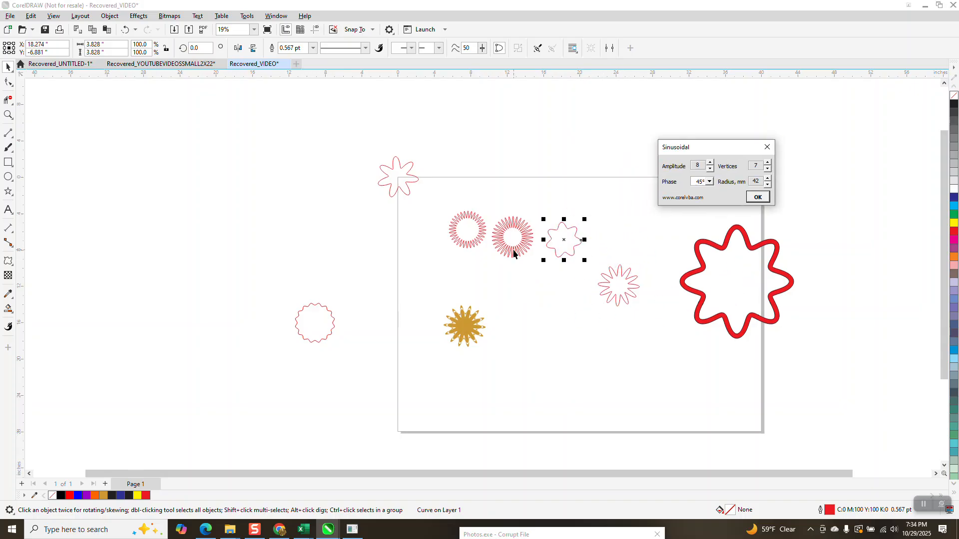
left_click_drag(563, 240, 545, 170)
left_click_drag(443, 203, 546, 275)
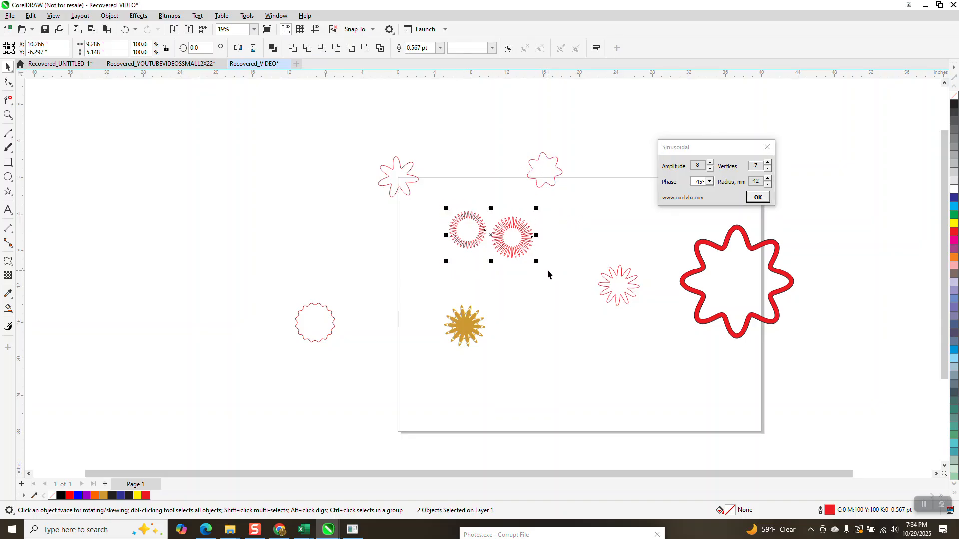
key("p")
left_click(610, 276)
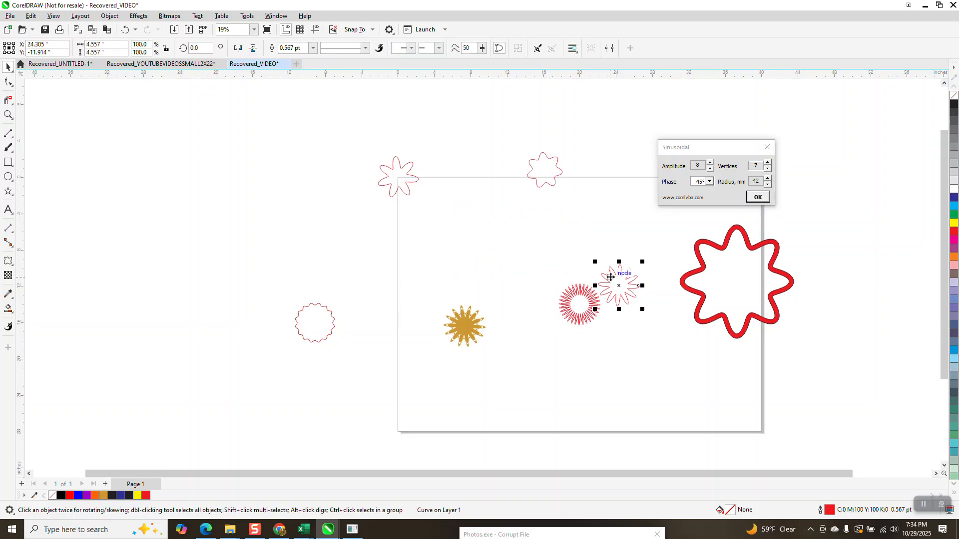
key("p")
- Combine the three overlapping sinusoids at the page centre into a single curve
left_click(8, 115)
left_click_drag(551, 272, 617, 329)
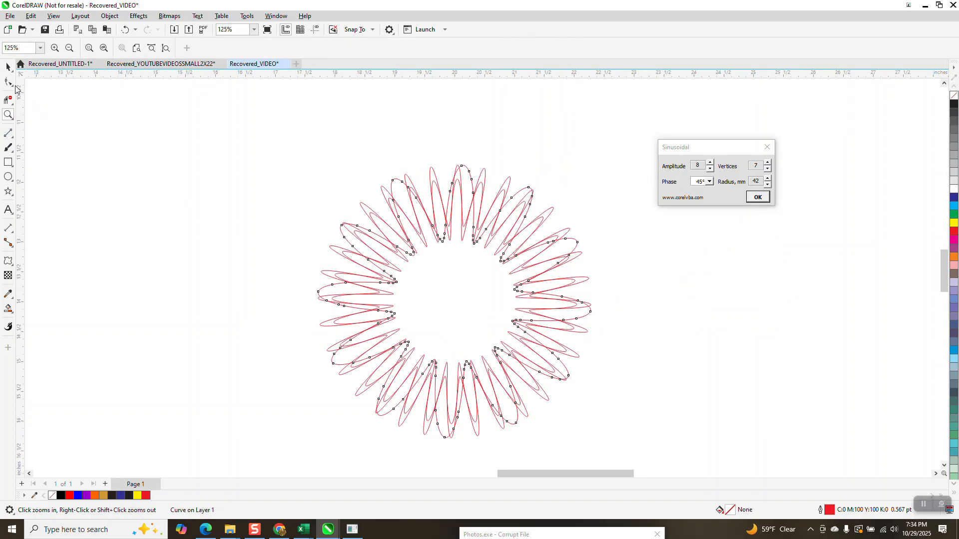
left_click_drag(300, 152, 624, 407)
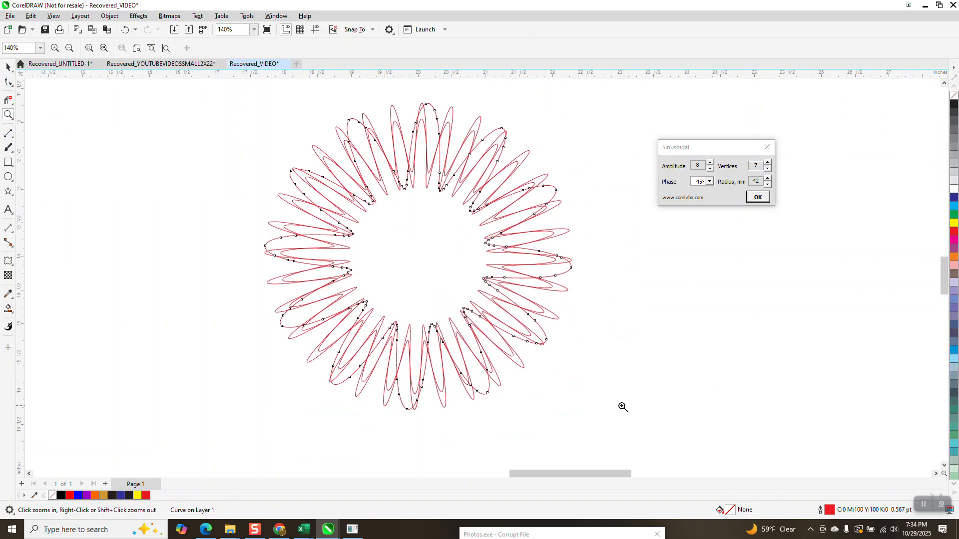
scroll(106, 153, "down", 1)
left_click(8, 66)
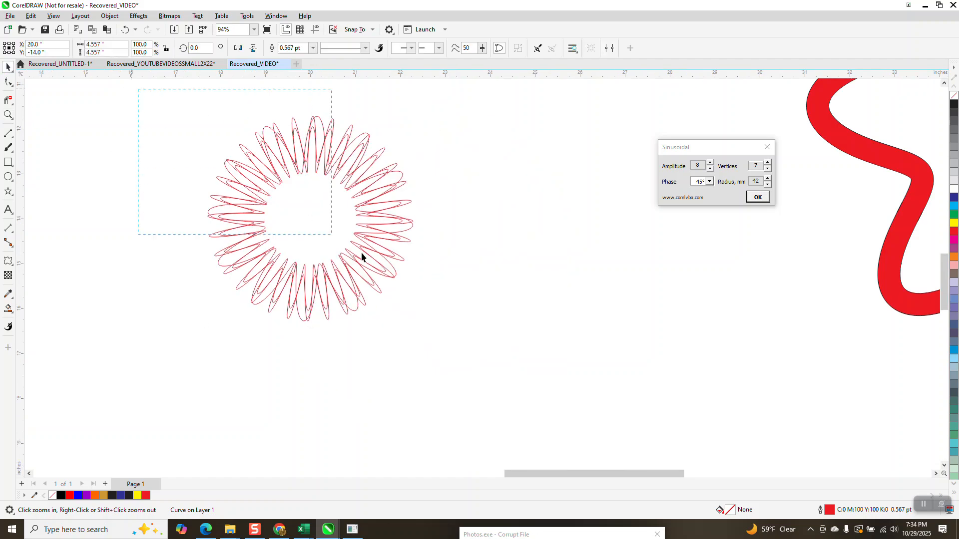
left_click(273, 48)
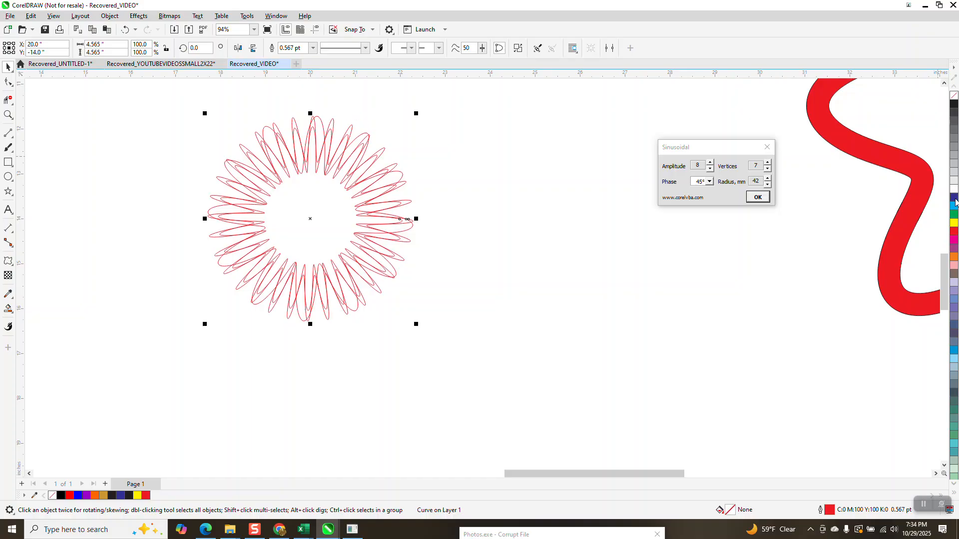
- Fill the combined curve with blue (C:100 M:100 Y:0 K:0) and remove its outline
left_click(954, 202)
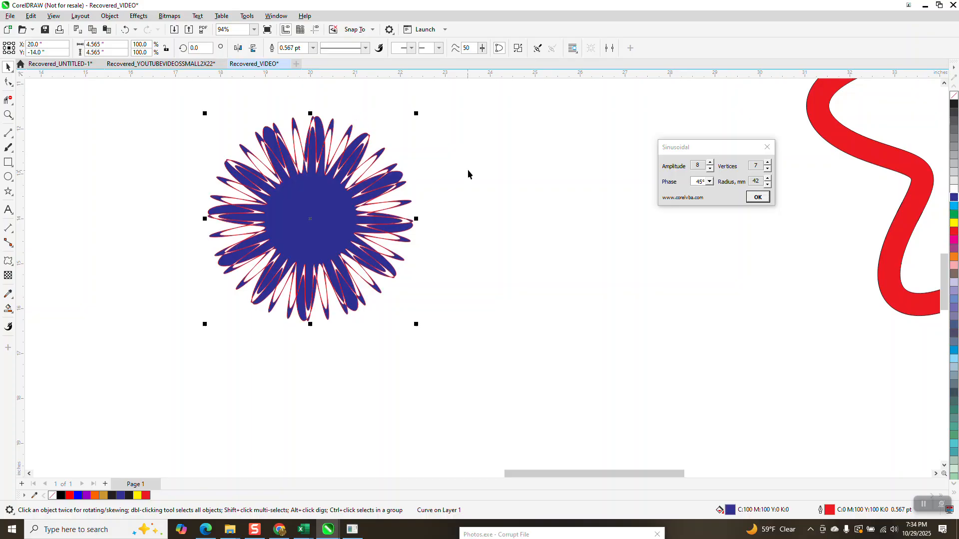
right_click(954, 98)
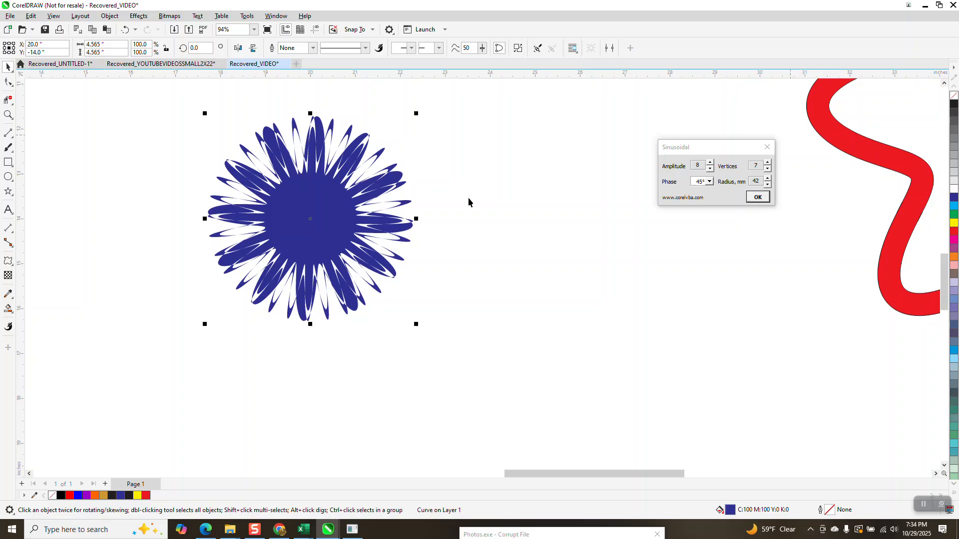
- Move the blue curve to about X 24.3 in, Y -14.2 in, and inspect its petals up close
left_click_drag(337, 210, 532, 219)
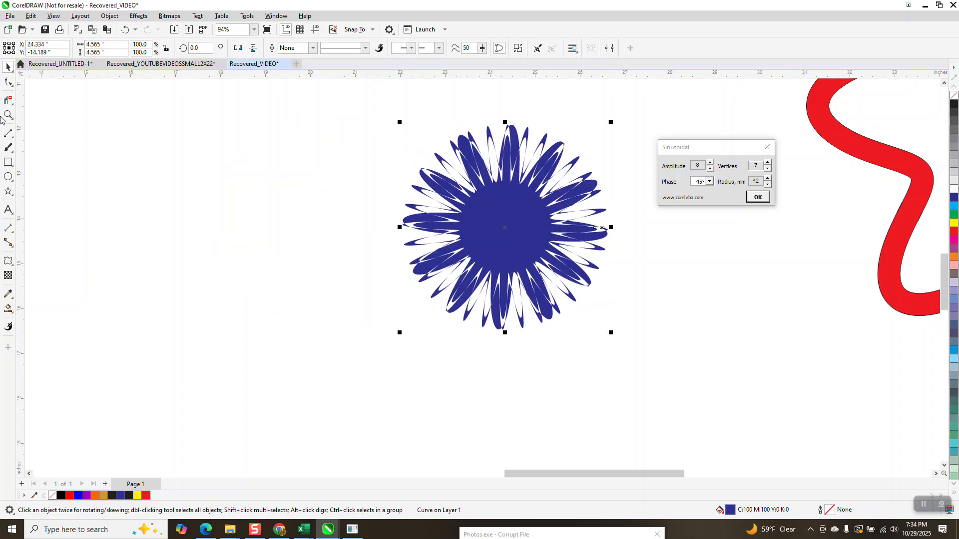
left_click(8, 115)
left_click_drag(469, 144, 574, 214)
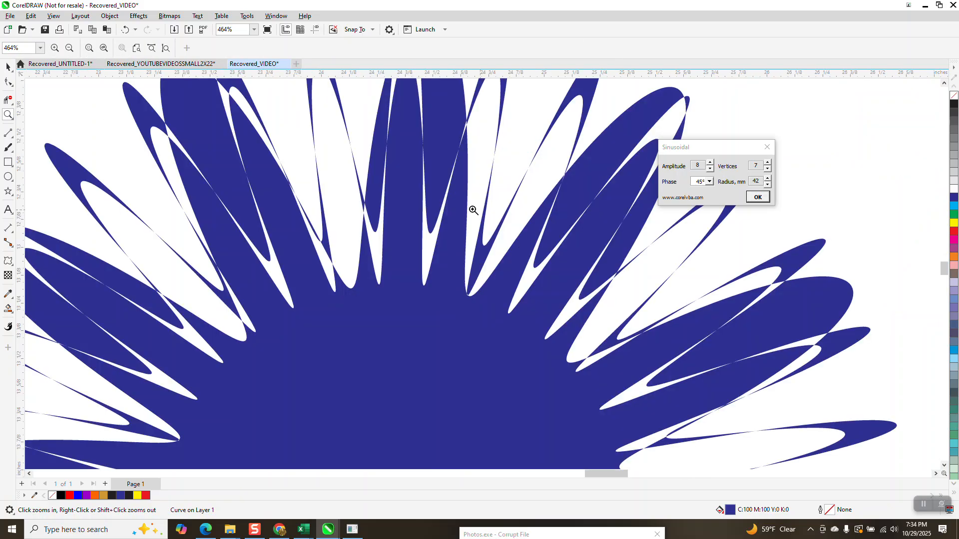
scroll(468, 208, "down", 3)
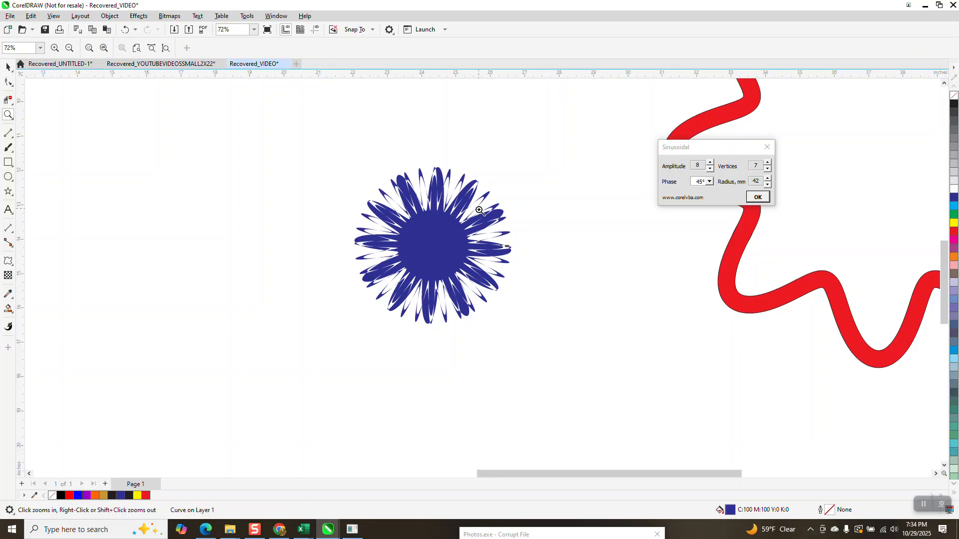
scroll(479, 209, "down", 2)
left_click_drag(207, 210, 378, 313)
scroll(477, 286, "down", 3)
scroll(429, 201, "down", 1)
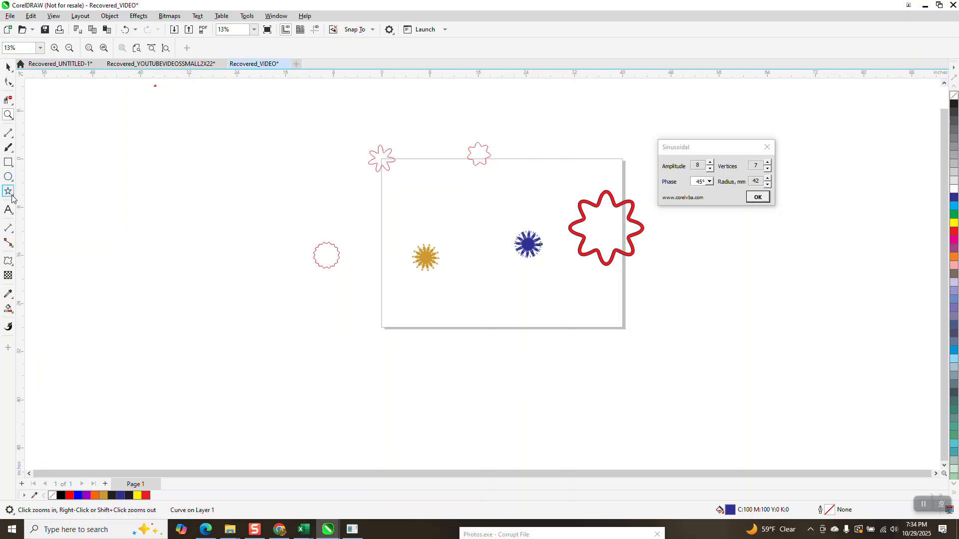
- Draw a polygon about 12.7 in wide on the pasteboard left of the page and set it to 29 sides
left_click(12, 199)
left_click(38, 189)
left_click_drag(278, 158, 205, 220)
double_click(283, 50)
type("29")
key("Return")
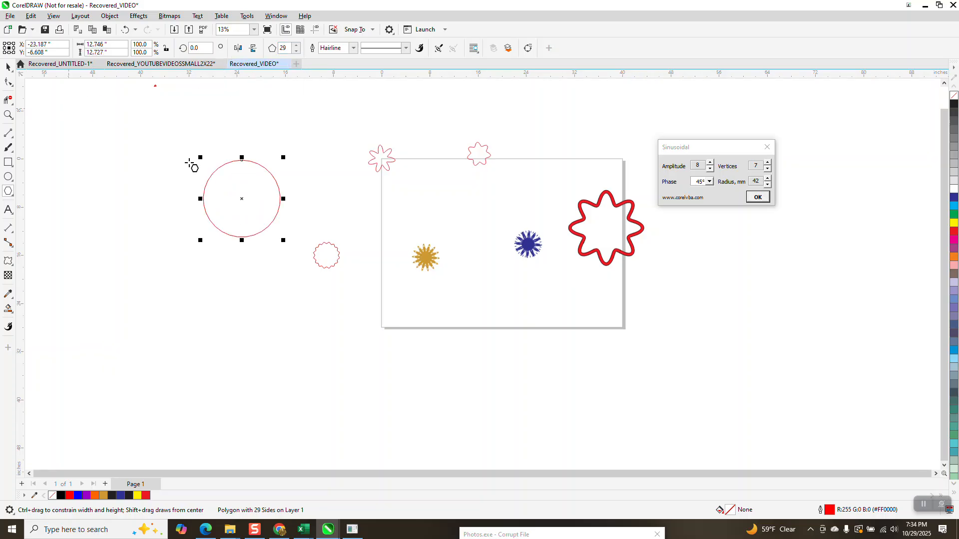
- Pull a midpoint node of the 29-sided polygon inward with the Shape tool to form an evenly zigzagged star outline
left_click(8, 114)
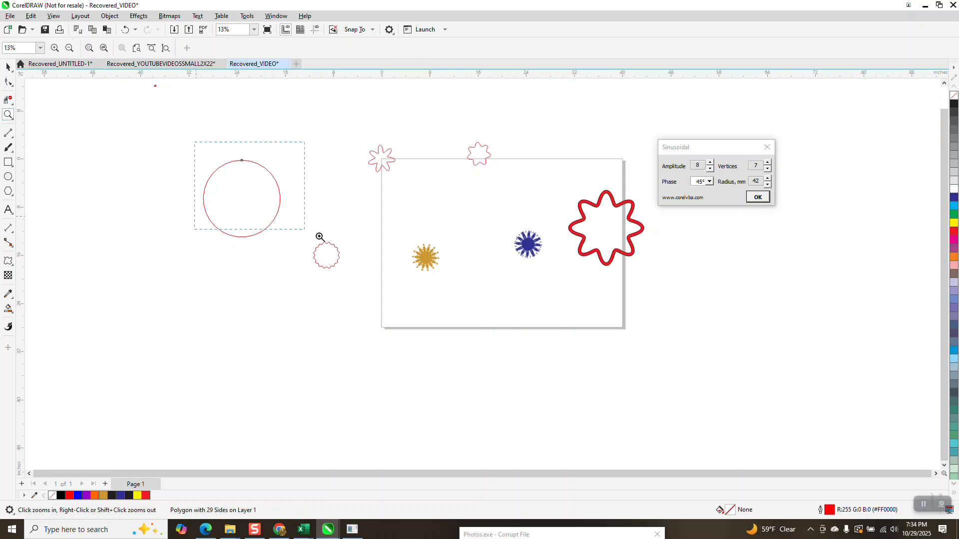
left_click_drag(319, 237, 331, 244)
left_click(8, 82)
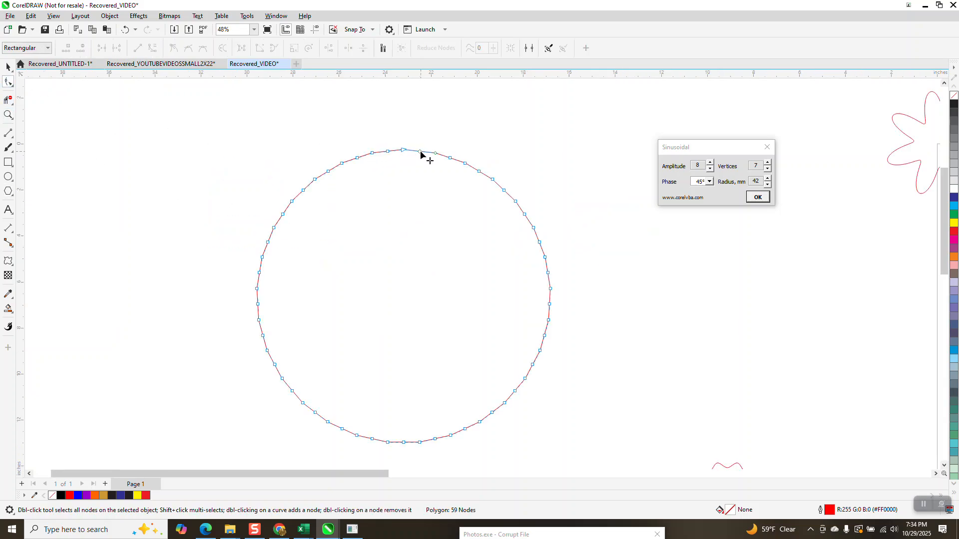
left_click_drag(418, 153, 415, 181)
scroll(405, 170, "down", 1)
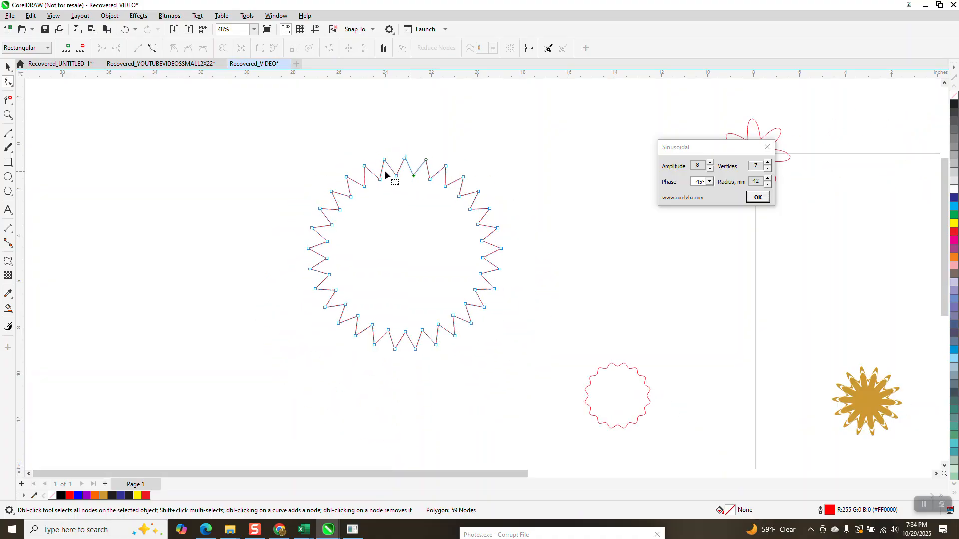
- Convert the zigzag polygon to curves and open it for node editing
left_click(109, 16)
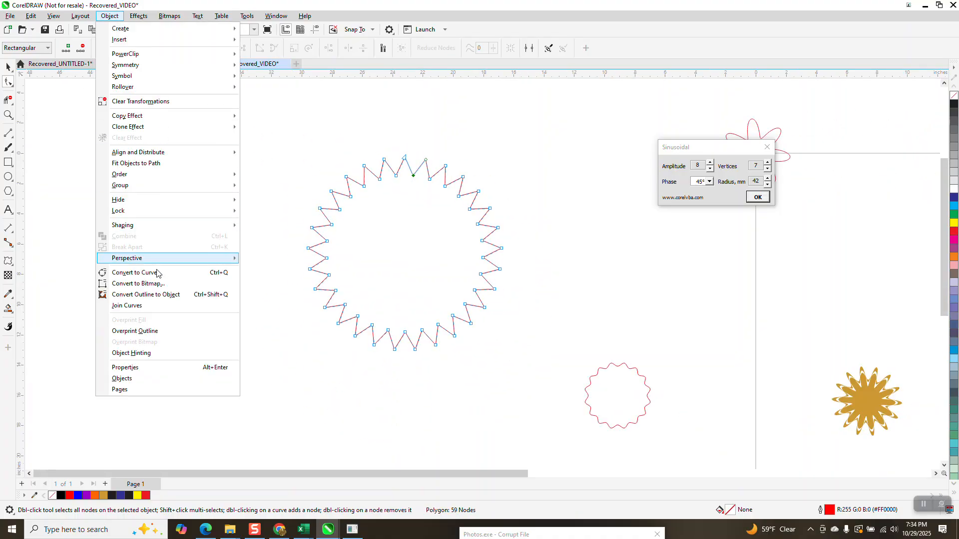
left_click(160, 273)
left_click(8, 66)
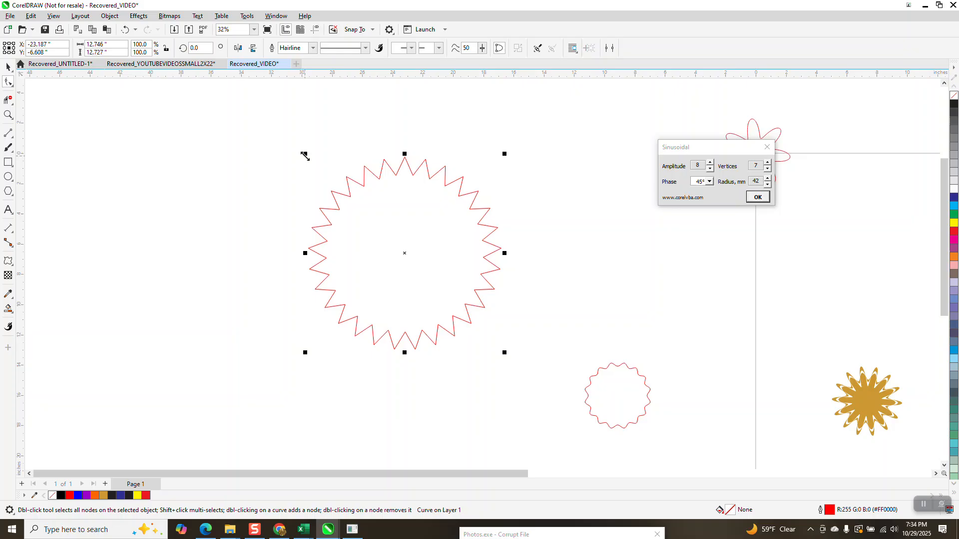
left_click(8, 81)
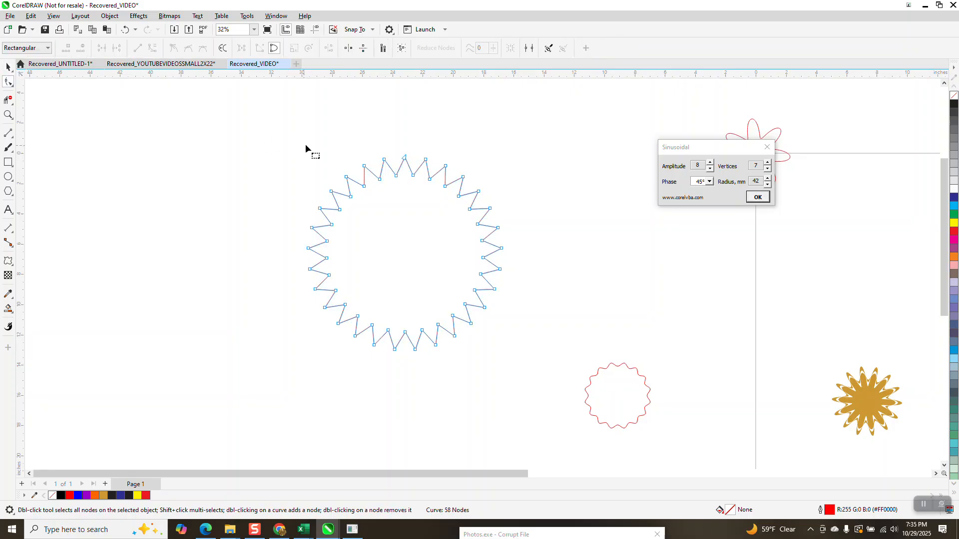
- Round all corners of the zigzag curve with a 0.2 in radius fillet
left_click_drag(562, 377, 563, 378)
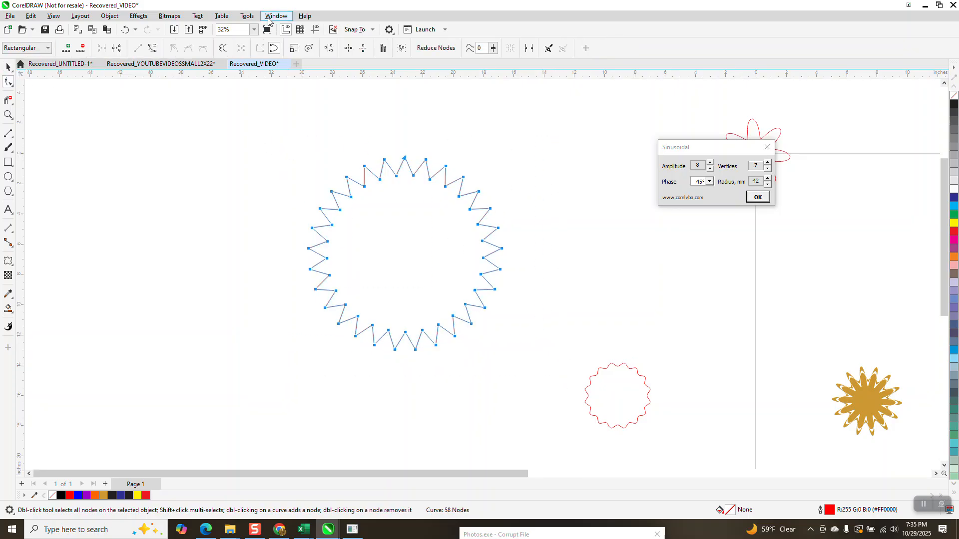
left_click(267, 19)
mouse_move(308, 149)
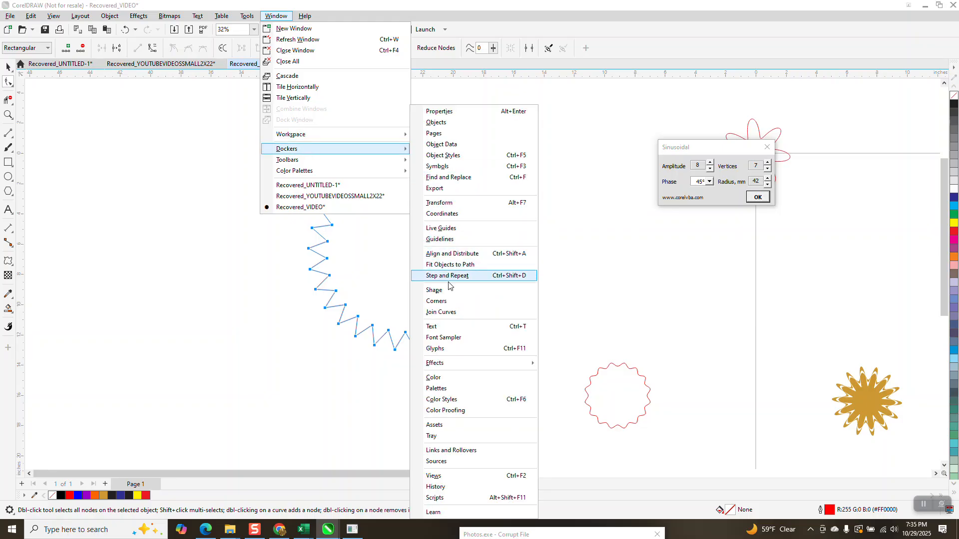
left_click(442, 302)
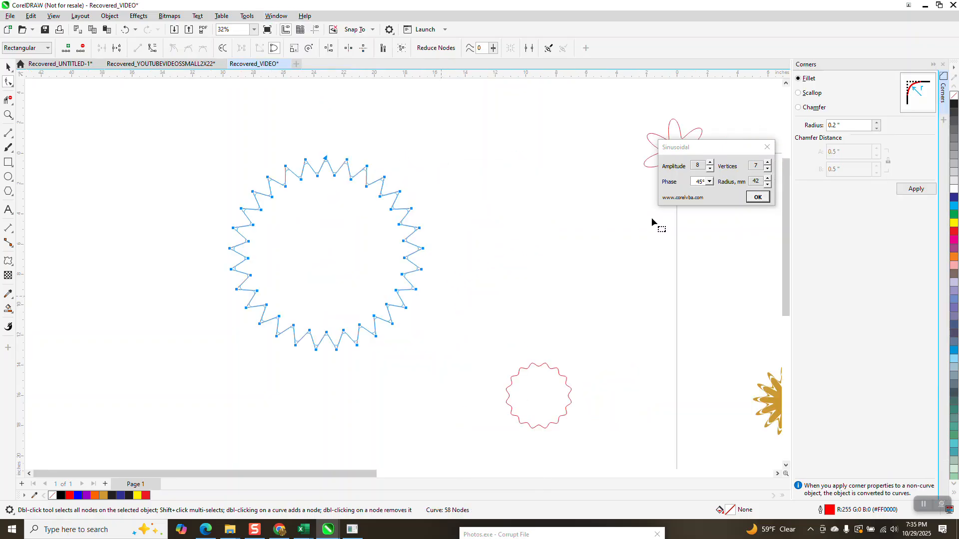
left_click(904, 191)
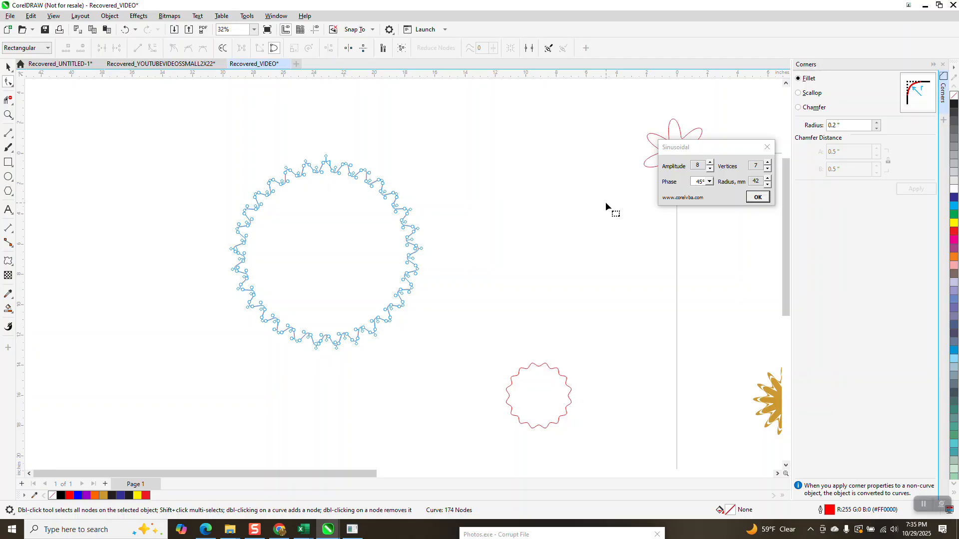
left_click(8, 115)
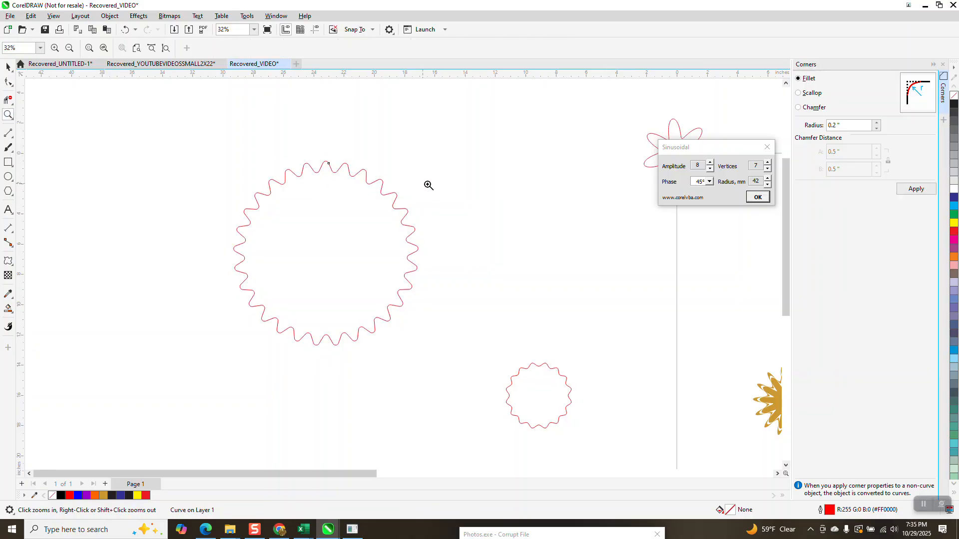
scroll(440, 187, "down", 2)
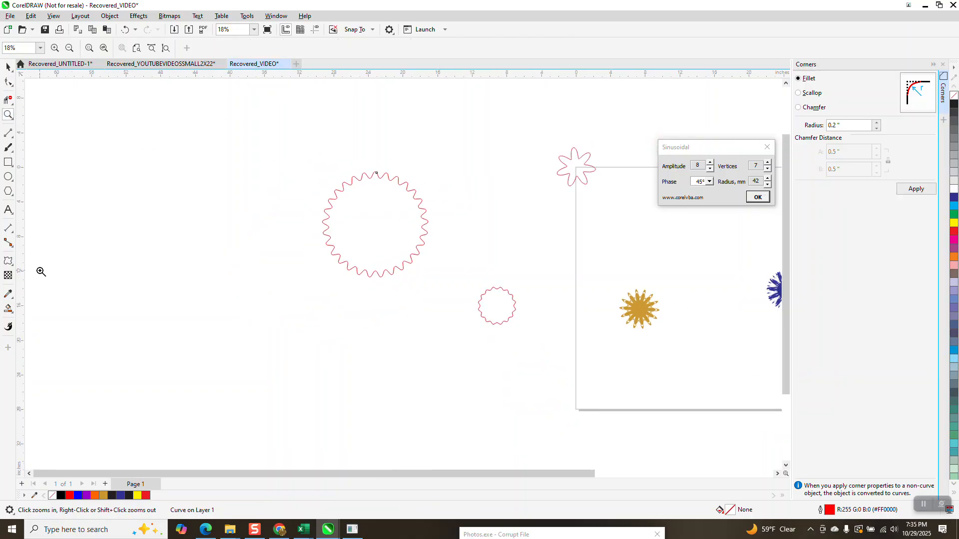
- Draw a circle about 10.6 in wide beside the wavy curve and apply a Zipper distortion with amplitude 30 and frequency 4
left_click(8, 176)
left_click_drag(276, 187, 163, 282)
left_click(13, 269)
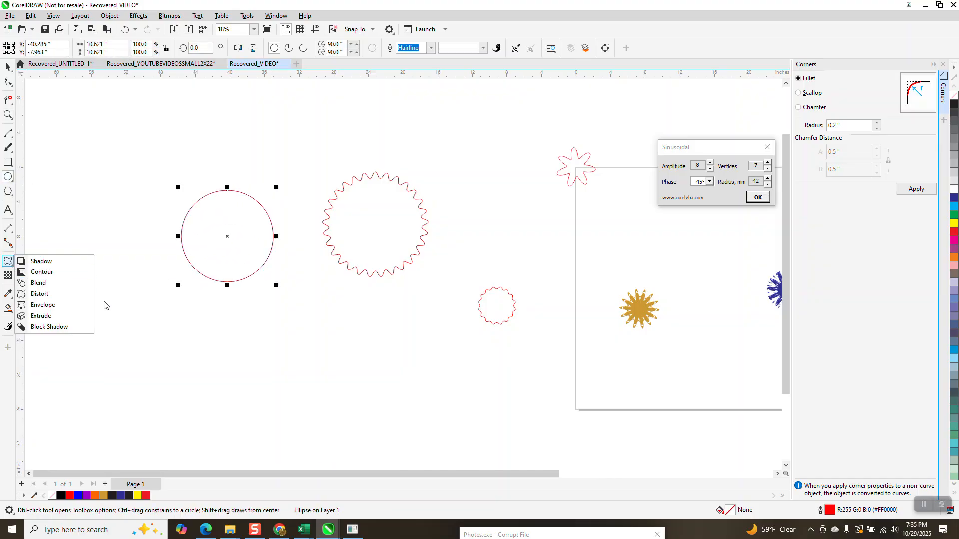
left_click(42, 294)
left_click(189, 46)
left_click(227, 46)
left_click(228, 46)
left_click(227, 46)
left_click(227, 45)
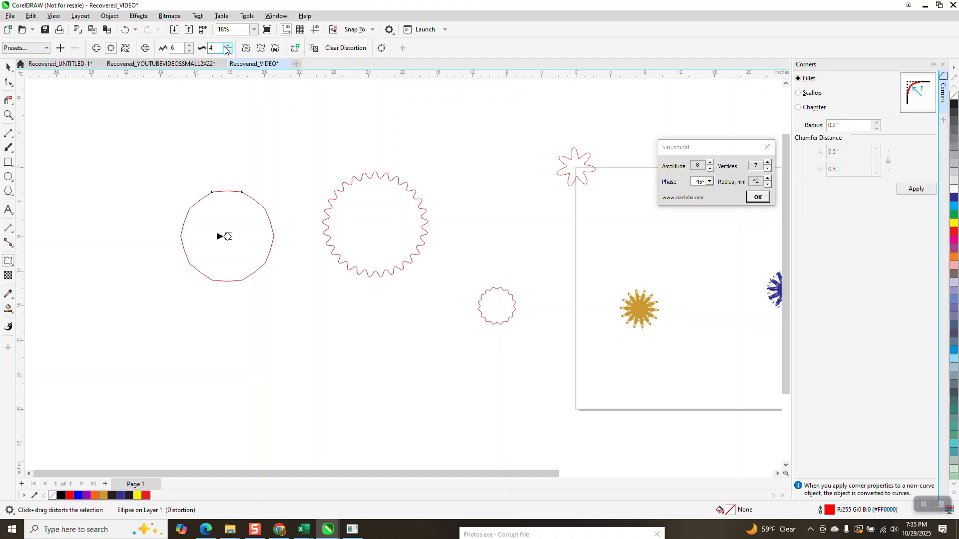
left_click(189, 45)
left_click(190, 45)
left_click(190, 45)
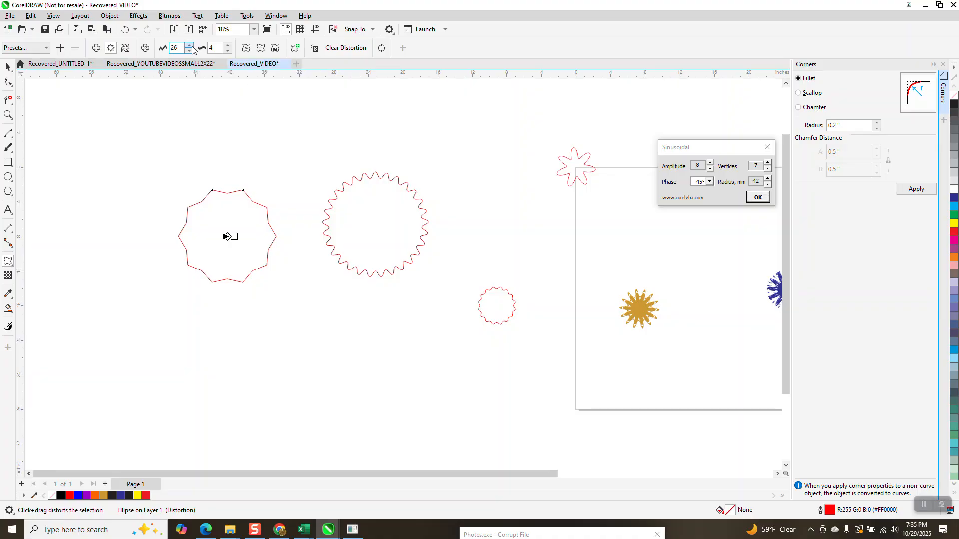
left_click(189, 46)
- Smooth the circle's zipper distortion and move the shape to about X -37.3 in, Y -5.4 in
left_click(260, 48)
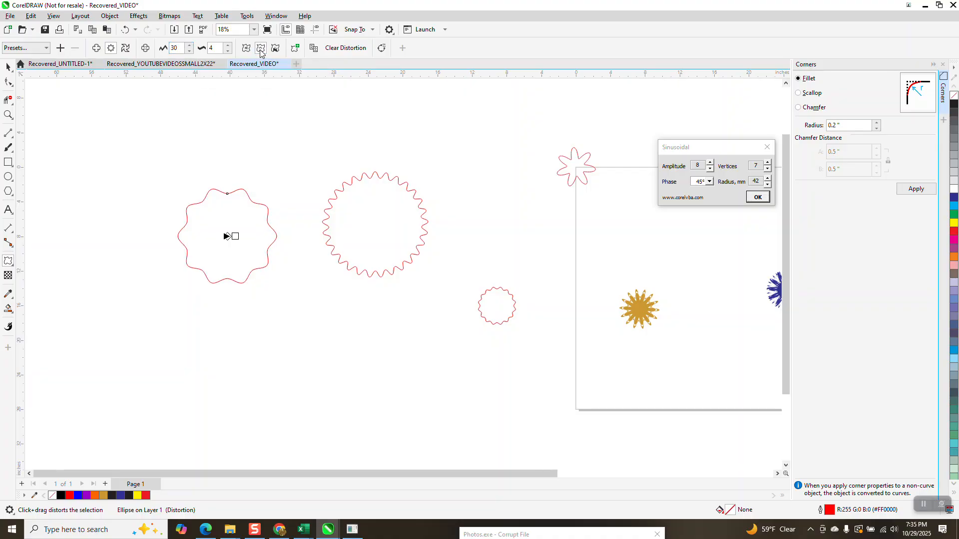
left_click(11, 68)
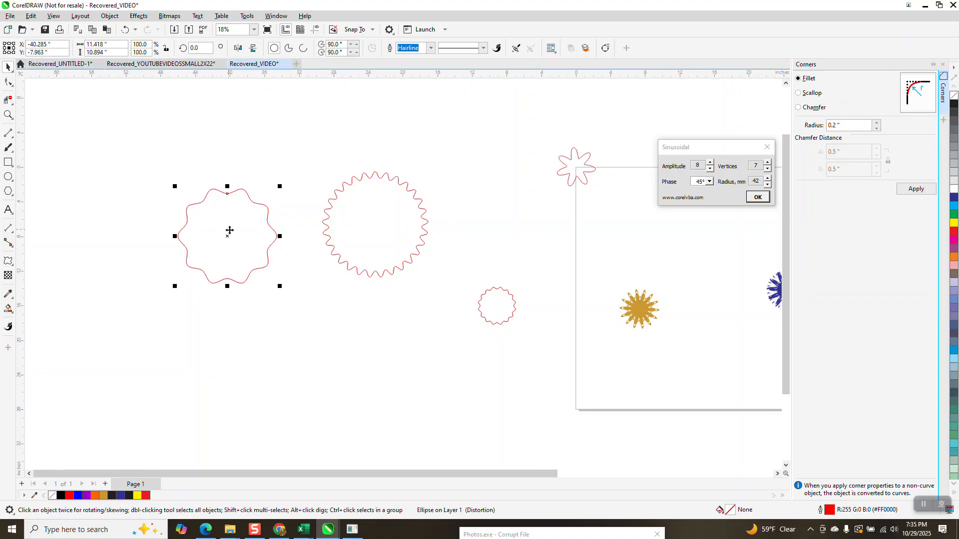
mouse_move(226, 233)
left_mouse_down()
mouse_move(316, 220)
mouse_move(249, 212)
left_mouse_up()
- Delete the gold and blue flowers and the two thin outlined sinusoids along the page's upper edge
scroll(328, 249, "down", 2)
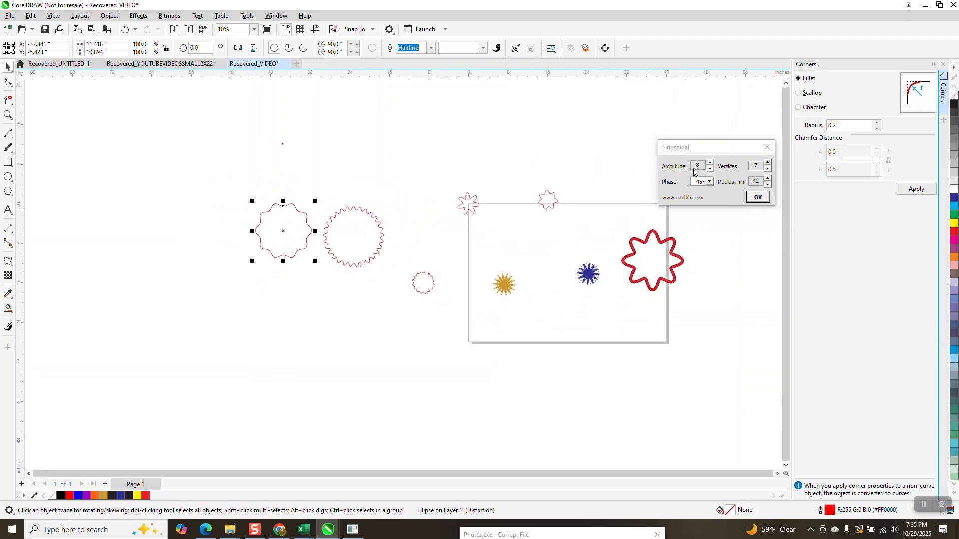
mouse_move(443, 175)
left_mouse_down()
mouse_move(576, 328)
mouse_move(623, 343)
mouse_move(618, 338)
left_mouse_up()
key("Delete")
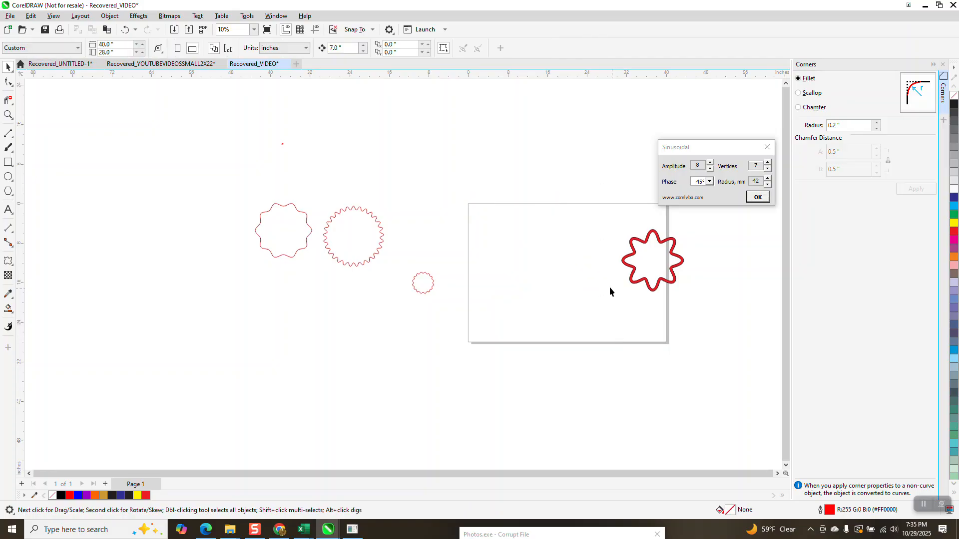
- Generate a new sinusoid with the Sinusoidal macro using amplitude 42 and 35 vertices
left_click(702, 166)
left_click(710, 163)
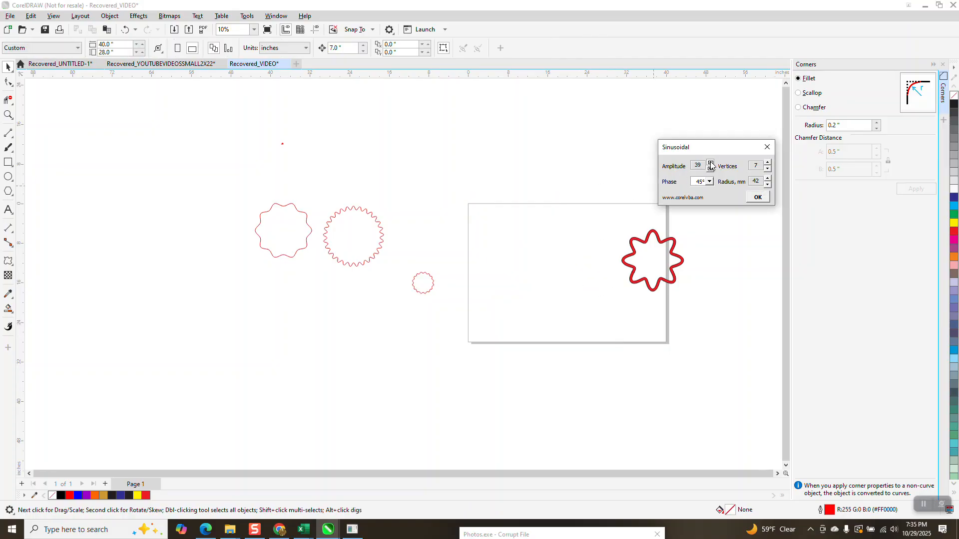
left_click(767, 163)
left_click(757, 198)
- Fill the 35-petal sinusoid at the page corner with black (K:100) and remove its outline
left_click(12, 115)
left_click_drag(431, 184, 501, 235)
scroll(496, 235, "down", 2)
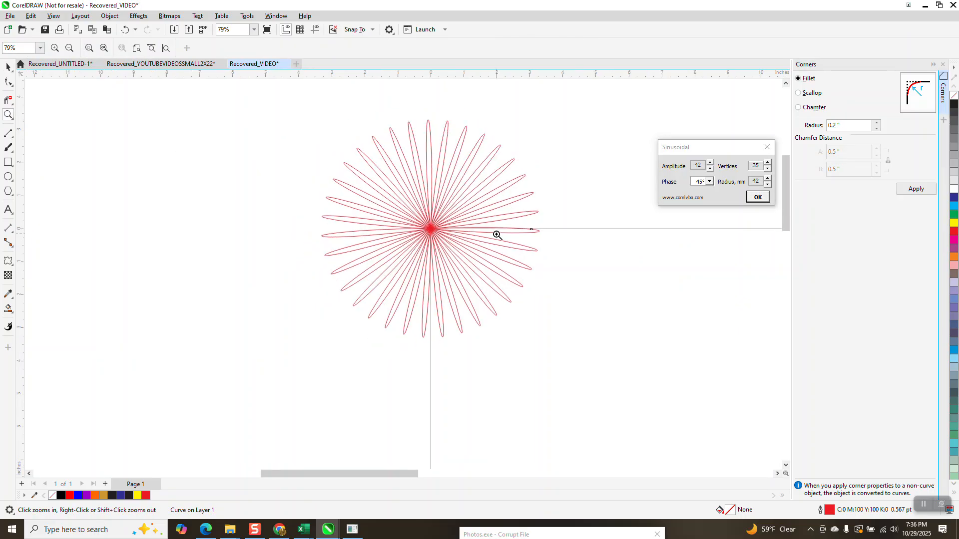
left_click_drag(426, 209, 474, 256)
scroll(435, 228, "down", 6)
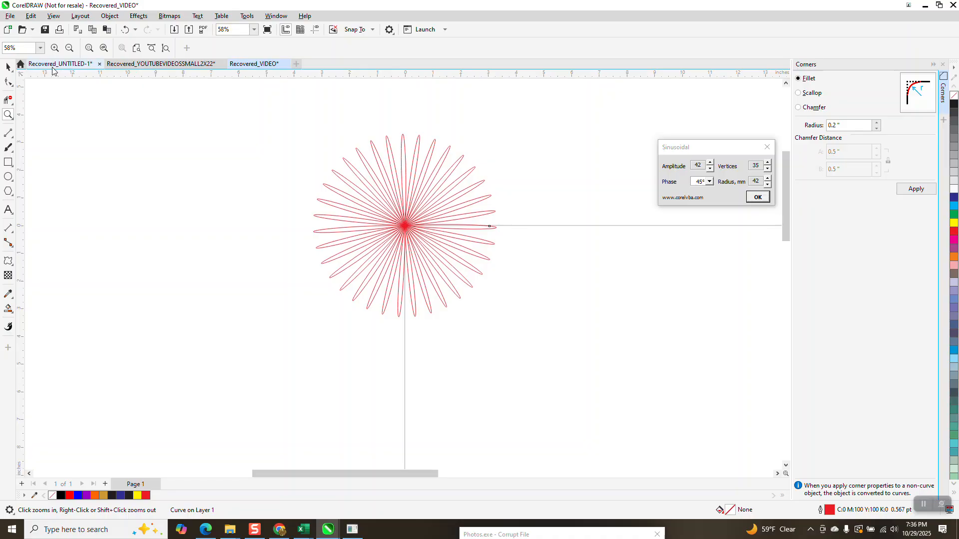
left_click(8, 66)
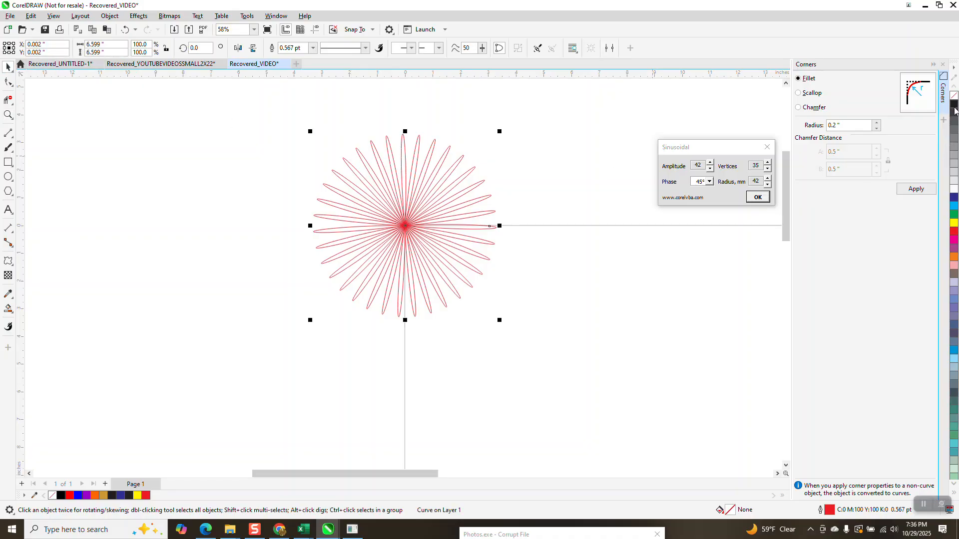
left_click(954, 107)
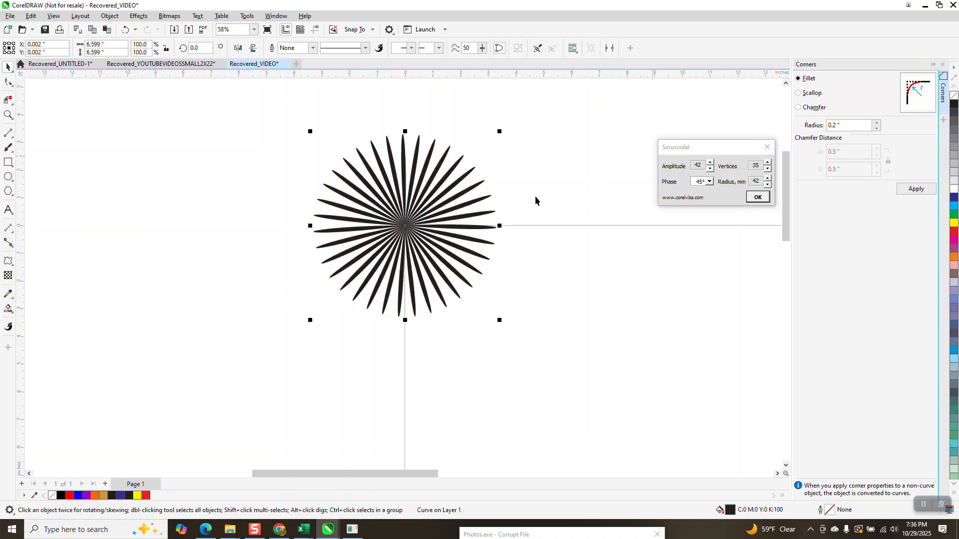
- Move the black starburst to about X 2.5 in, Y -1.2 in
left_click_drag(460, 198, 528, 234)
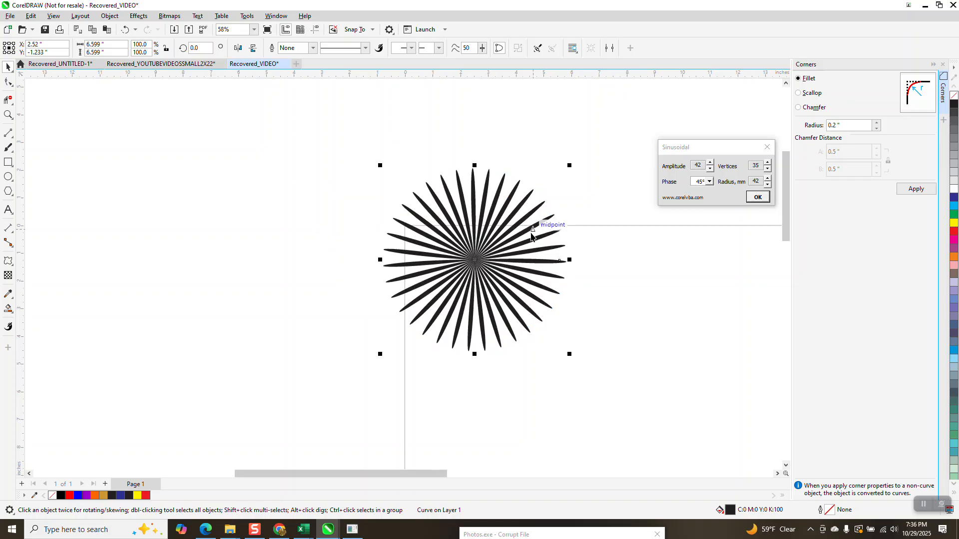
scroll(529, 233, "down", 2)
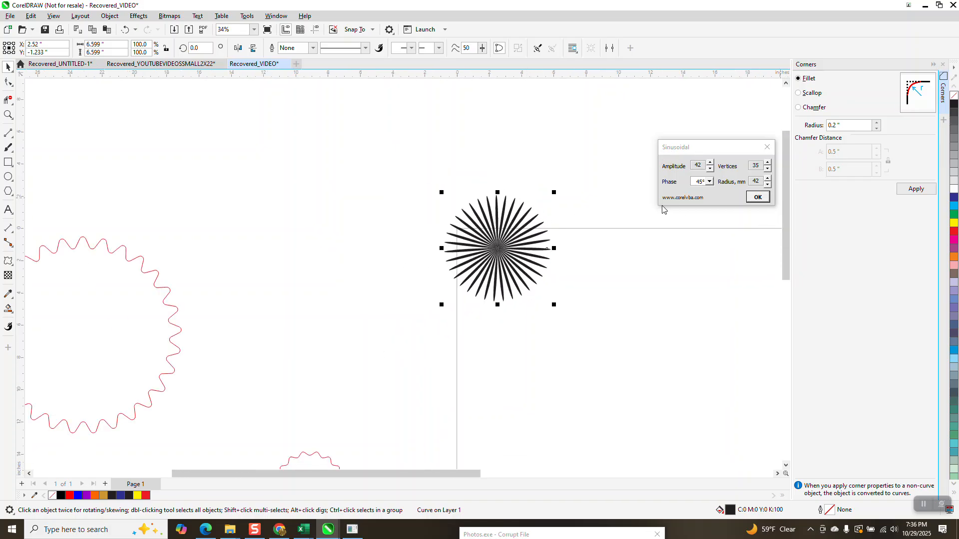
- Close the Sinusoidal macro and bring up the Programs & Macros for CorelDRAW page in Chrome
left_click(766, 148)
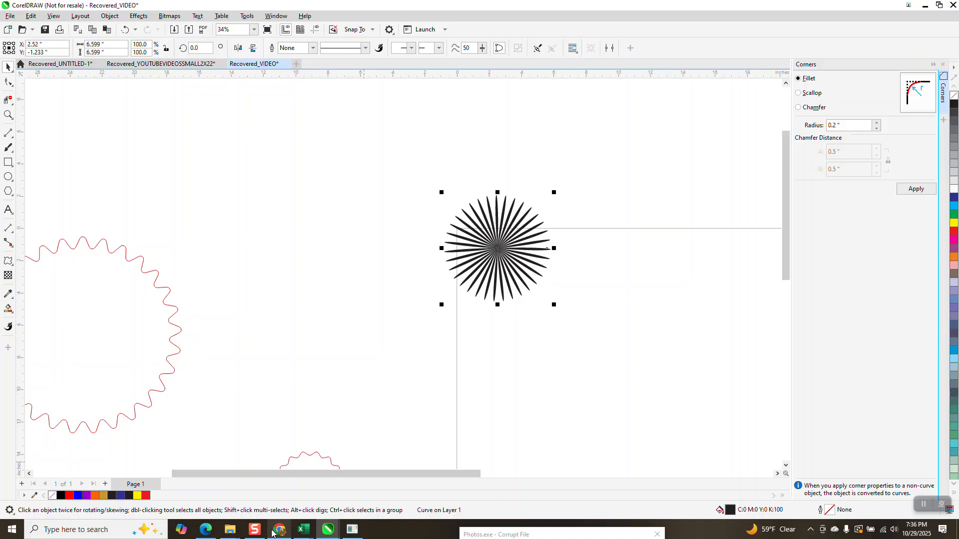
mouse_move(278, 535)
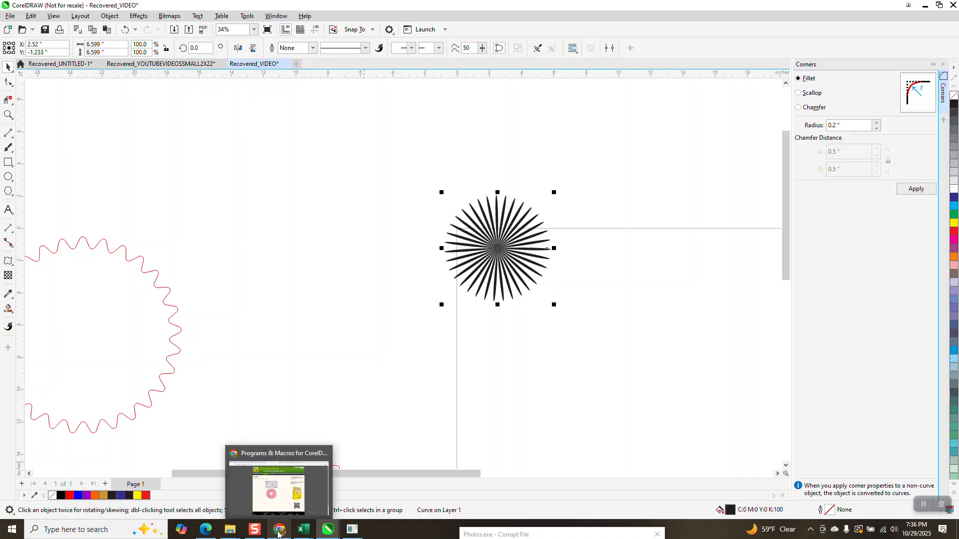